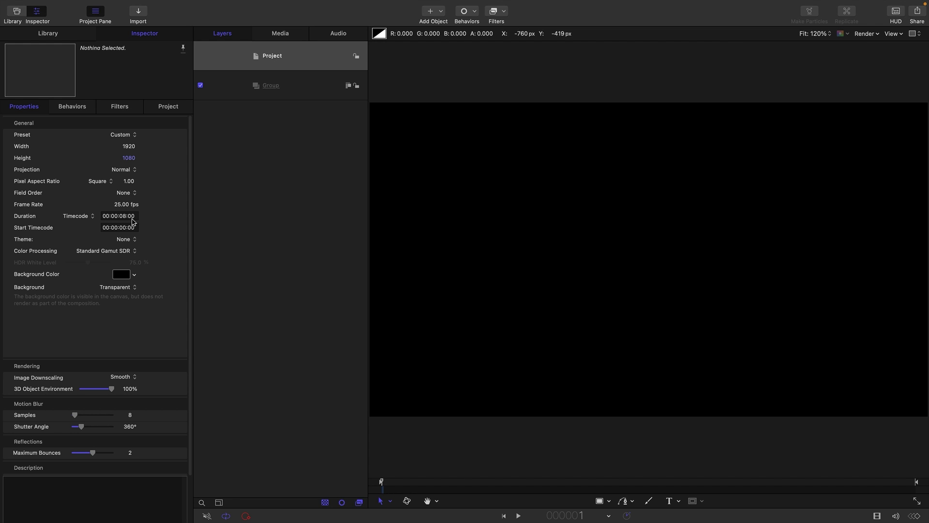
Step: Import the six face JPEGs, Face A through Face F, from the Assets folder
{"action": "left_click", "coordinate": [280, 35]}
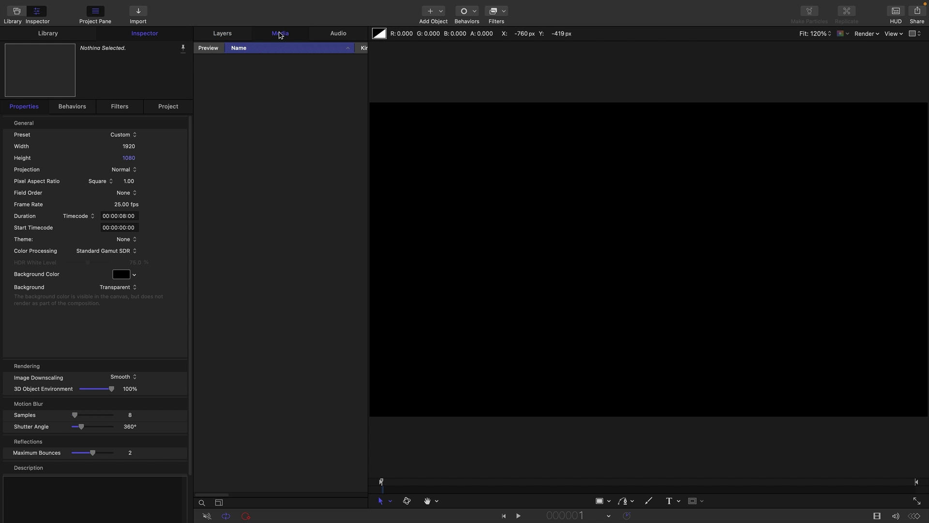
{"action": "left_click", "coordinate": [136, 11]}
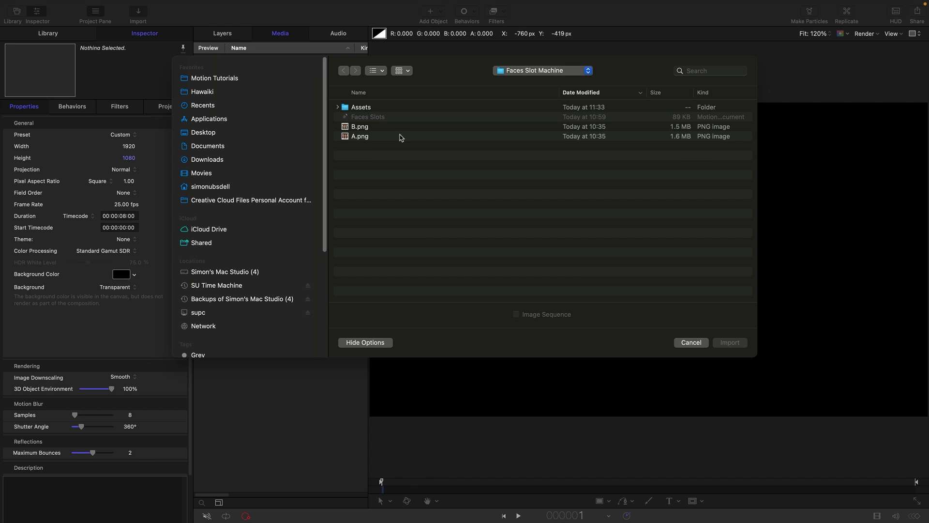
{"action": "double_click", "coordinate": [382, 119]}
{"action": "left_click_drag", "start_coordinate": [367, 155], "coordinate": [358, 110]}
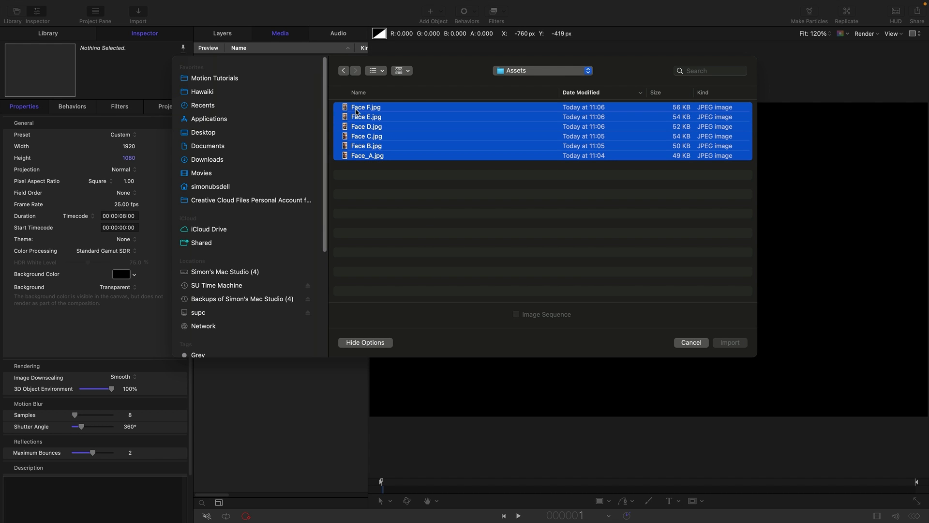
{"action": "left_click", "coordinate": [729, 341]}
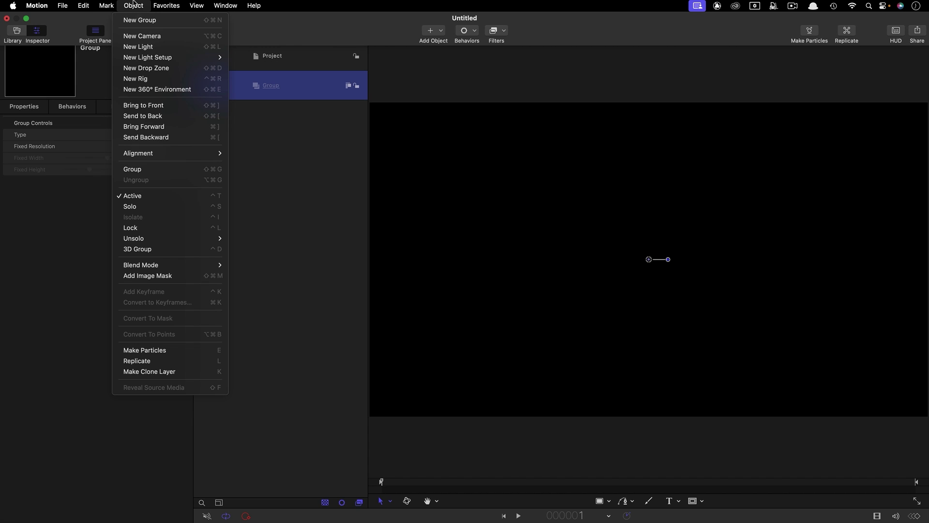
Step: Add a new drop zone layer to the group and duplicate it into copies
{"action": "left_click", "coordinate": [146, 68]}
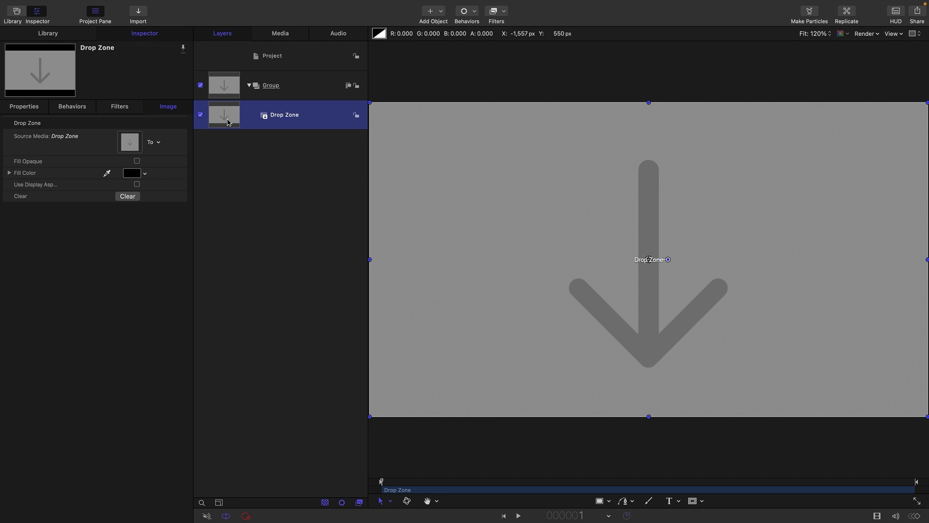
{"action": "key", "text": "ctrl+d"}
{"action": "key", "text": "ctrl+d"}
{"action": "key", "text": "ctrl+d"}
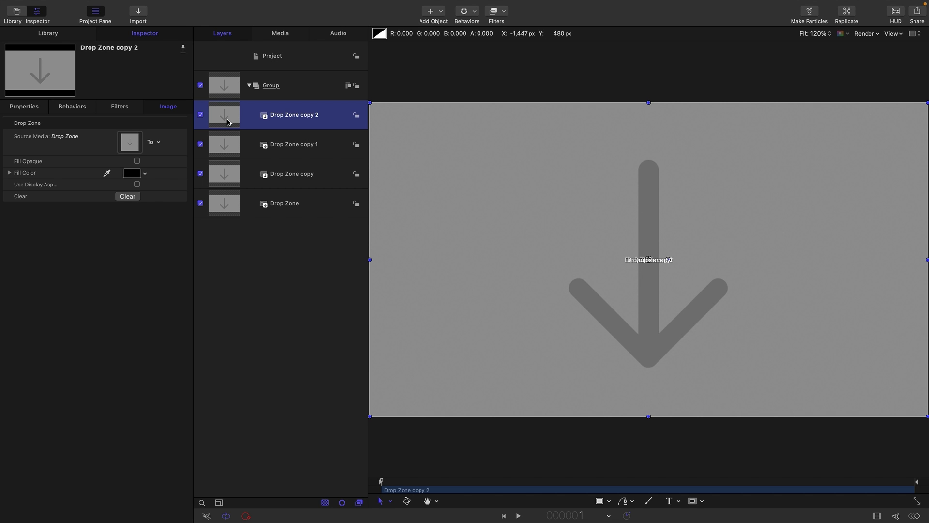
{"action": "key", "text": "ctrl+d"}
{"action": "key", "text": "ctrl+d"}
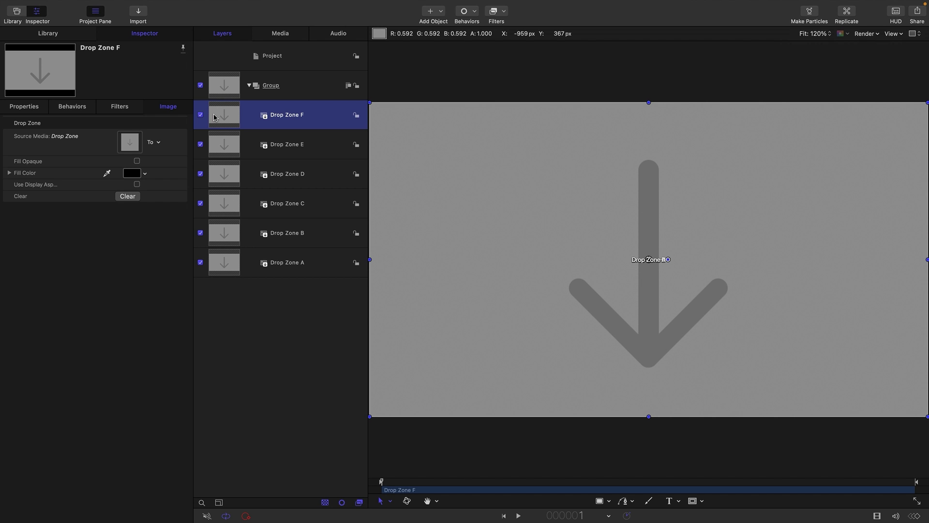
Step: Fill Drop Zone F with Face F and set its scale to 20%
{"action": "left_click", "coordinate": [158, 144]}
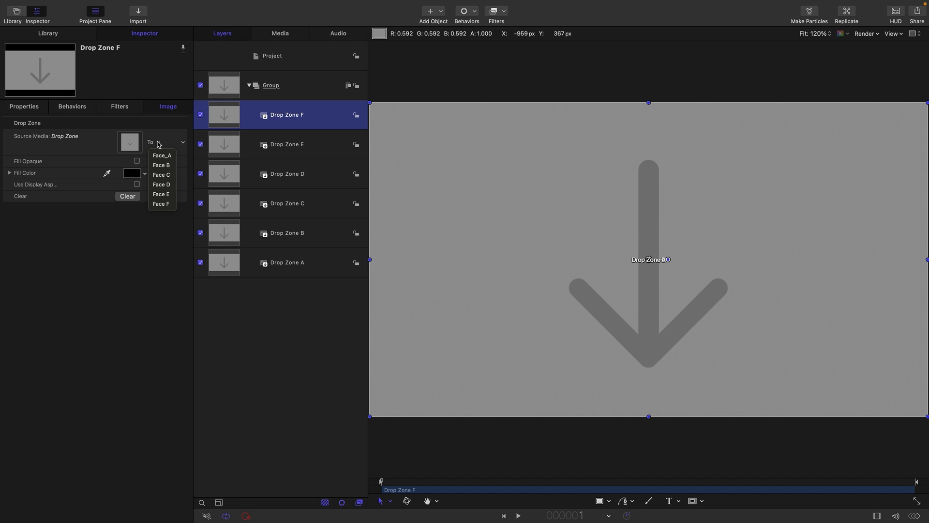
{"action": "left_click", "coordinate": [161, 204]}
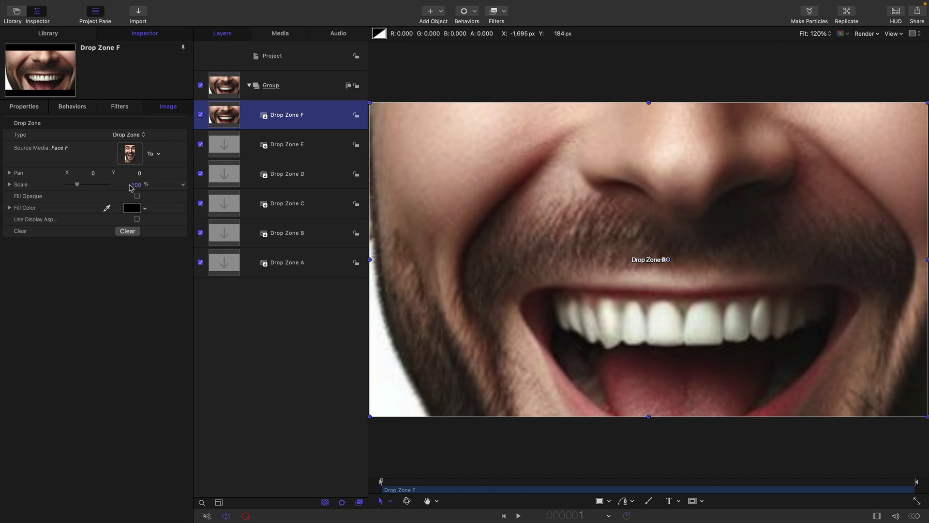
{"action": "left_click", "coordinate": [135, 185]}
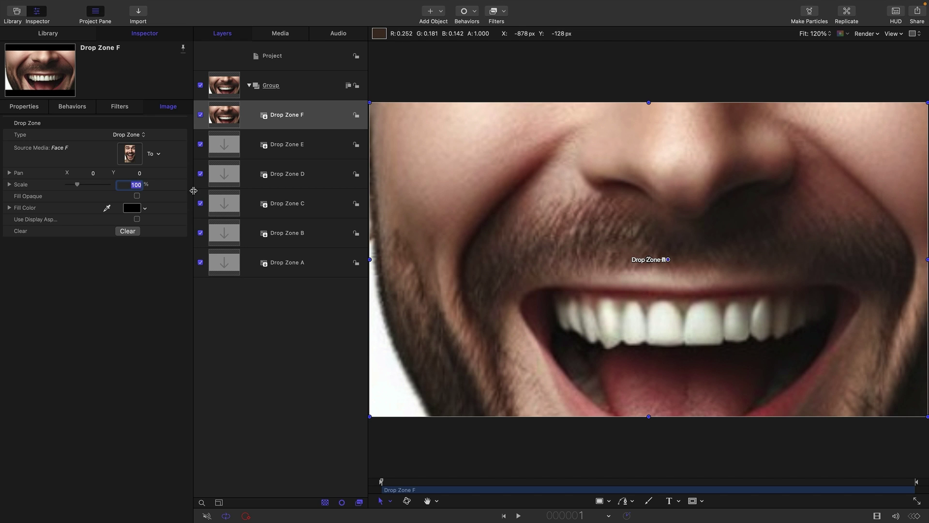
{"action": "type", "text": "20"}
{"action": "key", "text": "Return"}
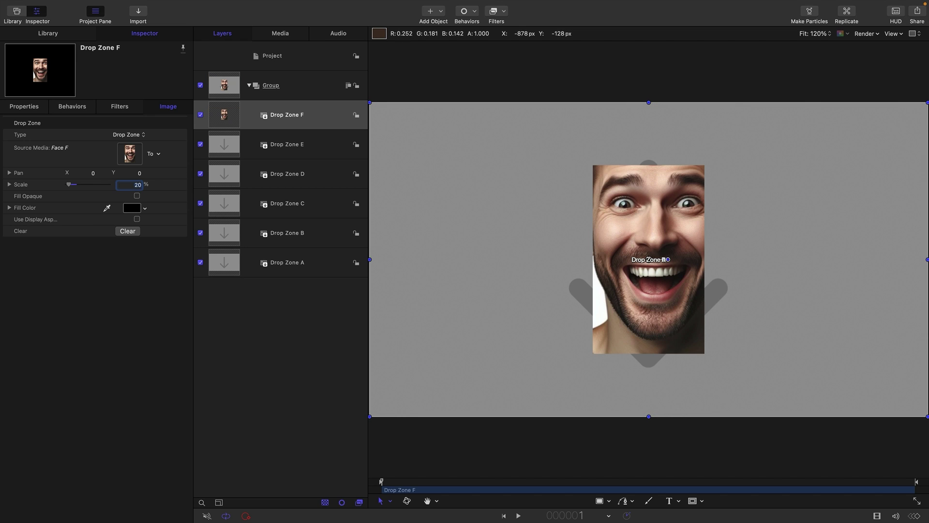
Step: Fill Drop Zone E with Face E and set its scale to 20%
{"action": "left_click", "coordinate": [224, 152]}
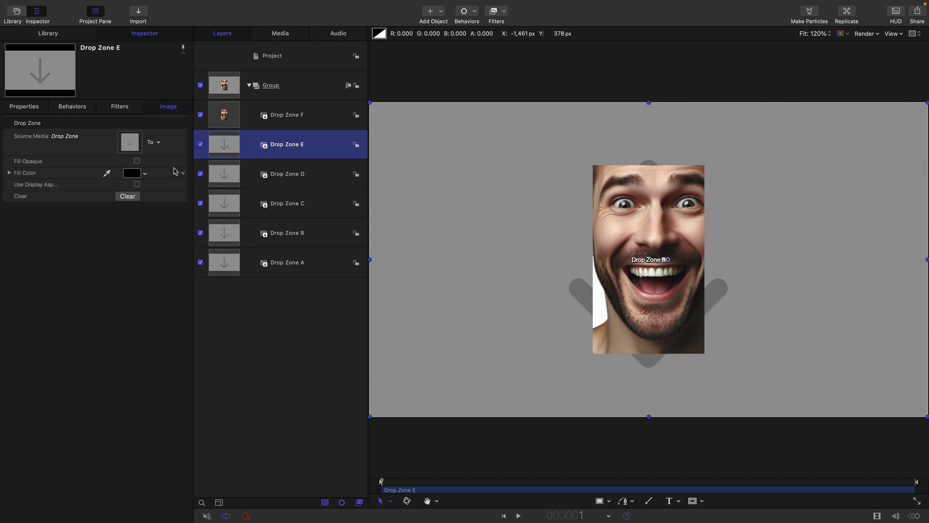
{"action": "left_click", "coordinate": [156, 142]}
{"action": "left_click", "coordinate": [158, 195]}
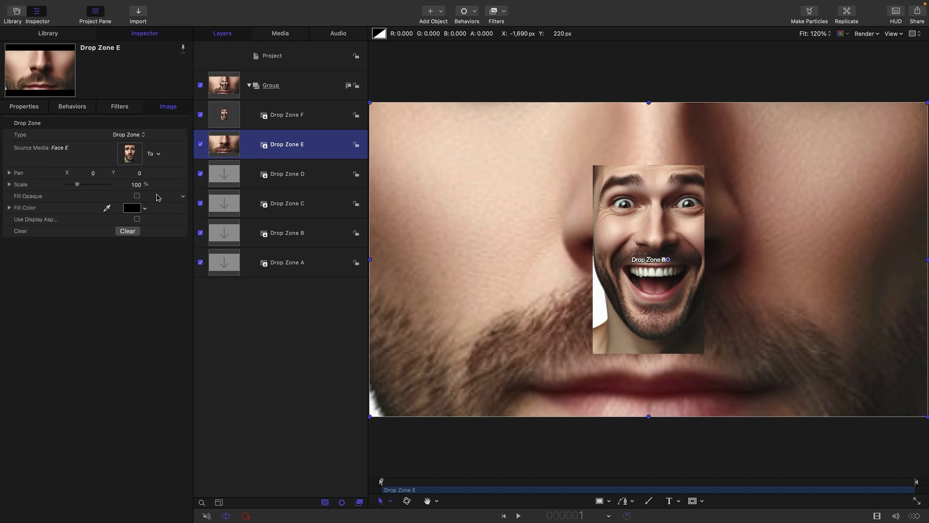
{"action": "left_click", "coordinate": [136, 185]}
{"action": "type", "text": "20"}
{"action": "key", "text": "Return"}
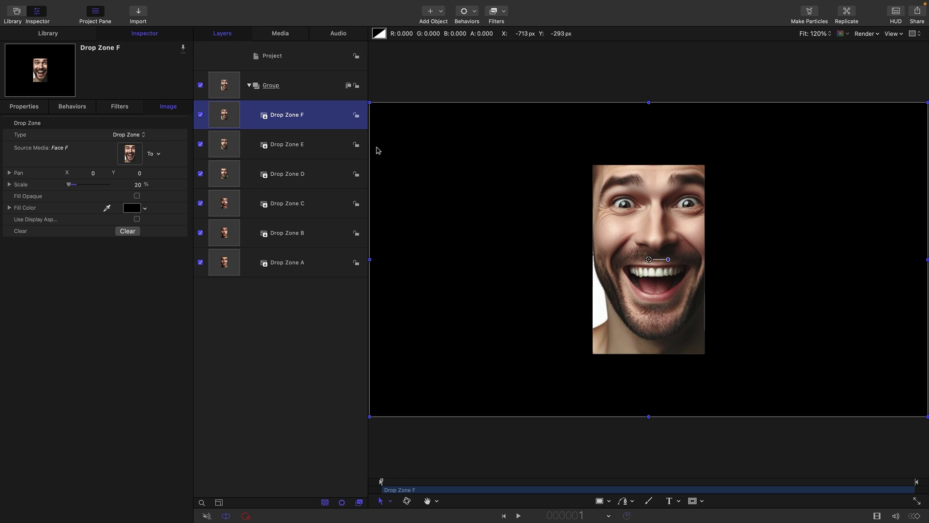
Step: Show the timeline and trim Drop Zones A, B and C to single frames at frames 1, 2 and 3
{"action": "left_click", "coordinate": [226, 4]}
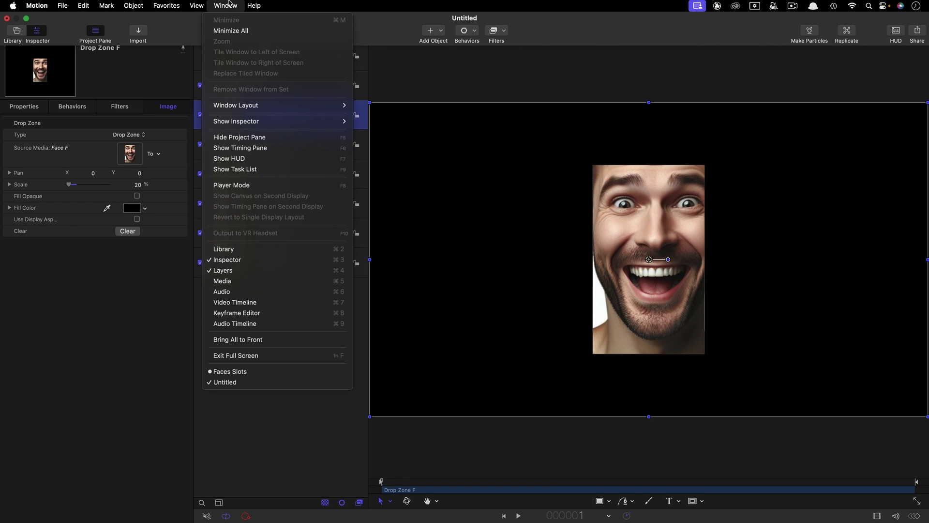
{"action": "left_click", "coordinate": [235, 302]}
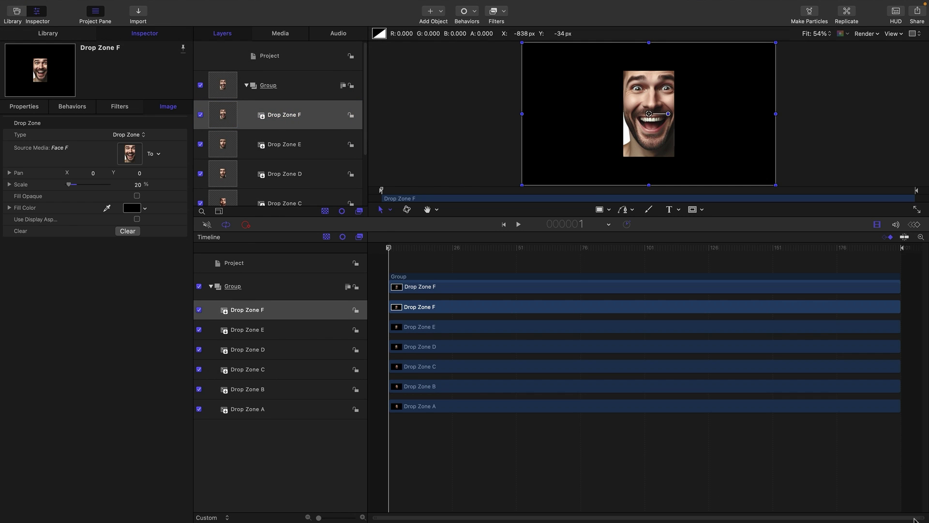
{"action": "left_click_drag", "start_coordinate": [915, 520], "coordinate": [465, 520]}
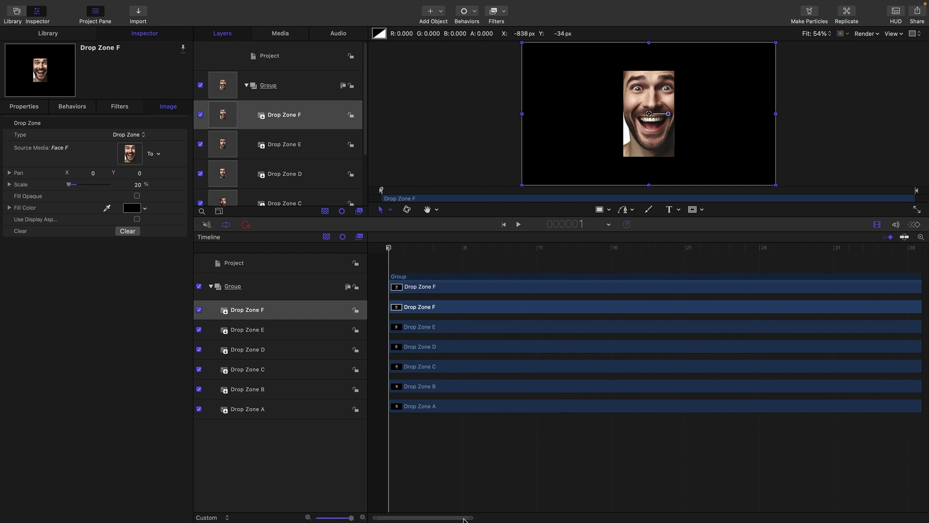
{"action": "left_click", "coordinate": [288, 411]}
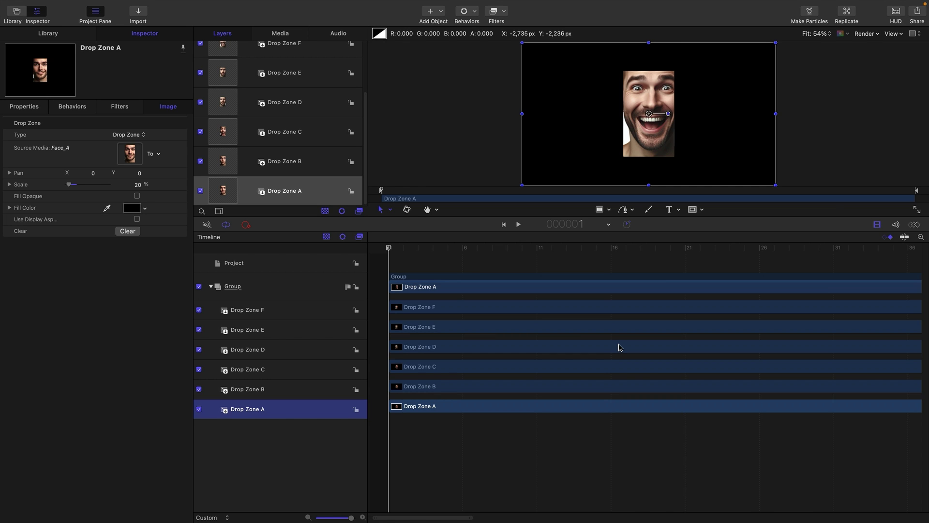
{"action": "key", "text": "alt+]"}
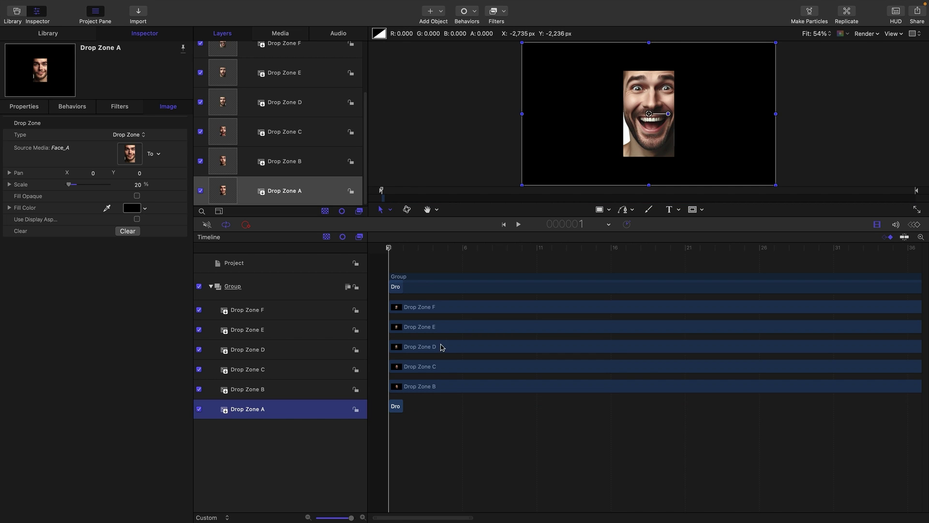
{"action": "left_click", "coordinate": [409, 247]}
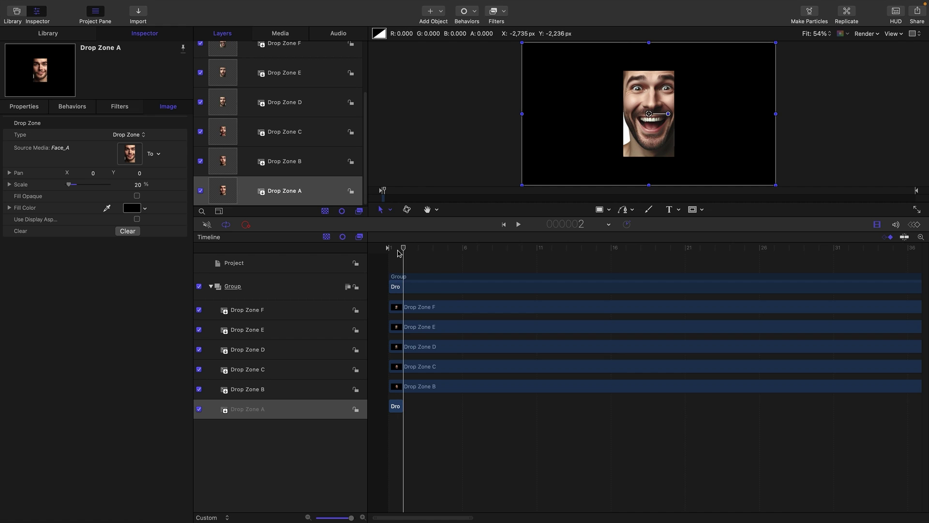
{"action": "left_click", "coordinate": [291, 392]}
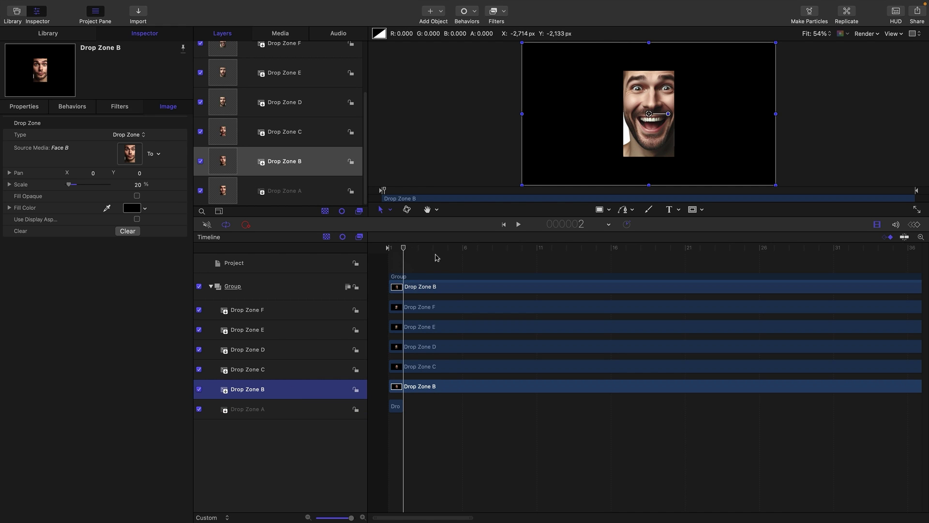
{"action": "key", "text": "o"}
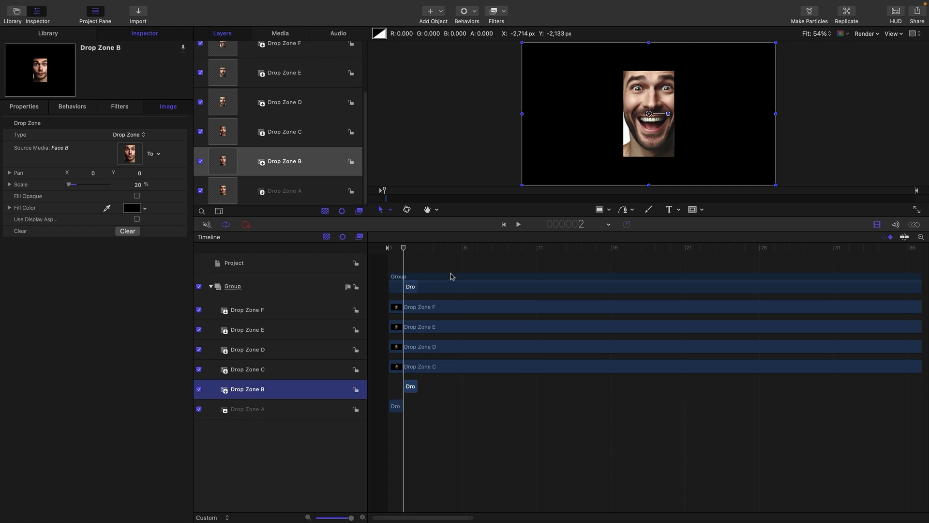
{"action": "left_click", "coordinate": [419, 248]}
{"action": "left_click", "coordinate": [331, 366]}
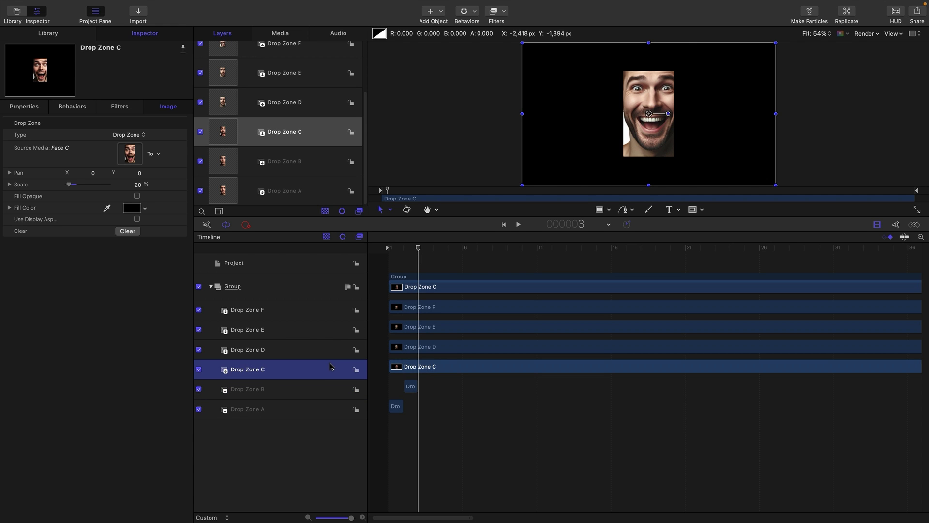
{"action": "key", "text": "o"}
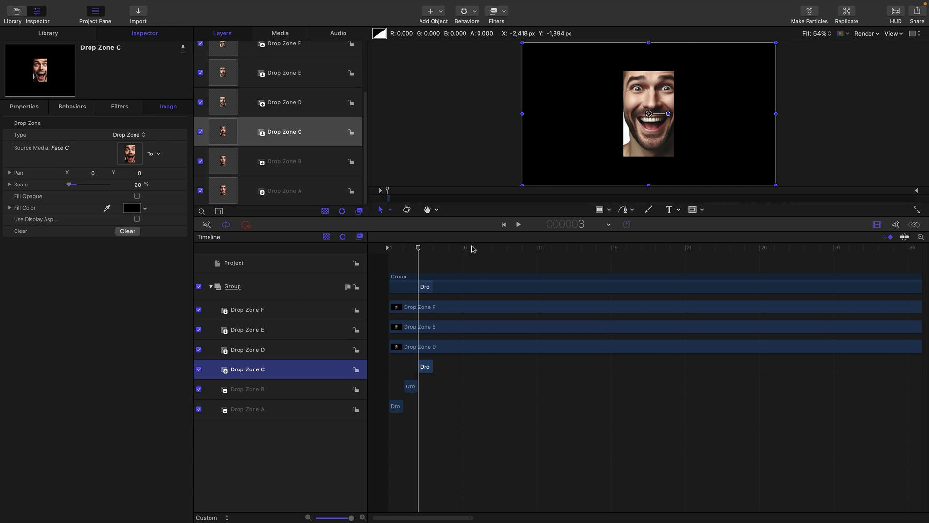
Step: Trim Drop Zones D, E and F to single frames staggered at frames 4, 5 and 6
{"action": "key", "text": "Right"}
{"action": "key", "text": "Up"}
{"action": "key", "text": "o"}
{"action": "key", "text": "Right"}
{"action": "key", "text": "Up"}
{"action": "key", "text": "o"}
{"action": "key", "text": "Right"}
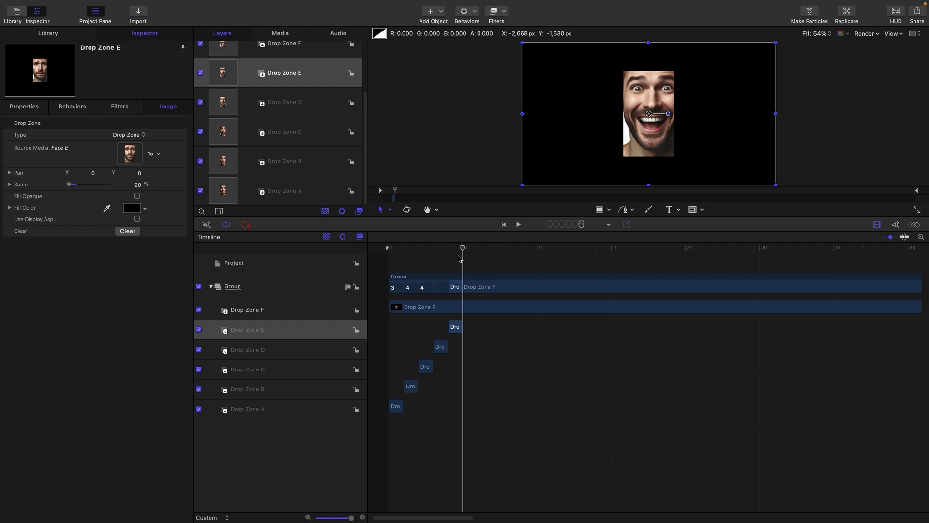
{"action": "key", "text": "Up"}
{"action": "key", "text": "o"}
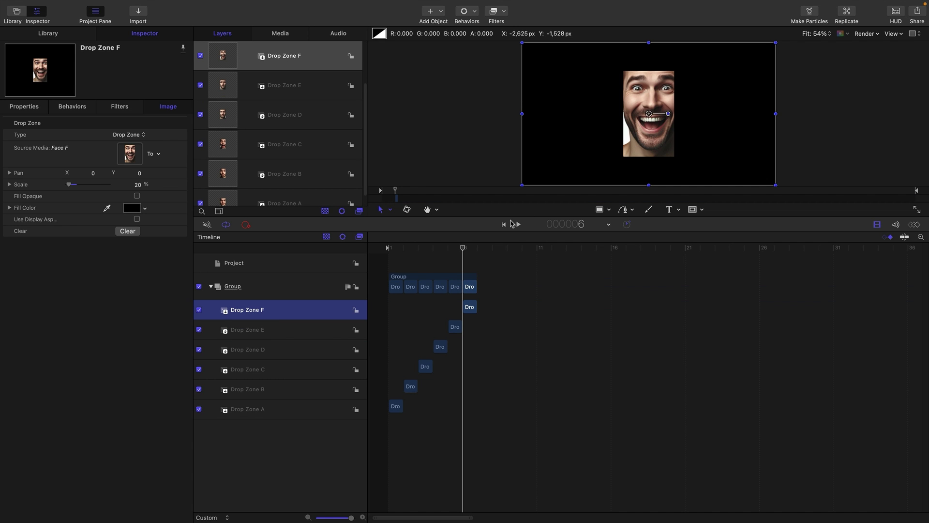
Step: Scrub and step through the frames to preview each face, then hide the timeline
{"action": "mouse_move", "coordinate": [477, 249]}
{"action": "left_mouse_down"}
{"action": "mouse_move", "coordinate": [390, 268]}
{"action": "mouse_move", "coordinate": [454, 283]}
{"action": "left_mouse_up"}
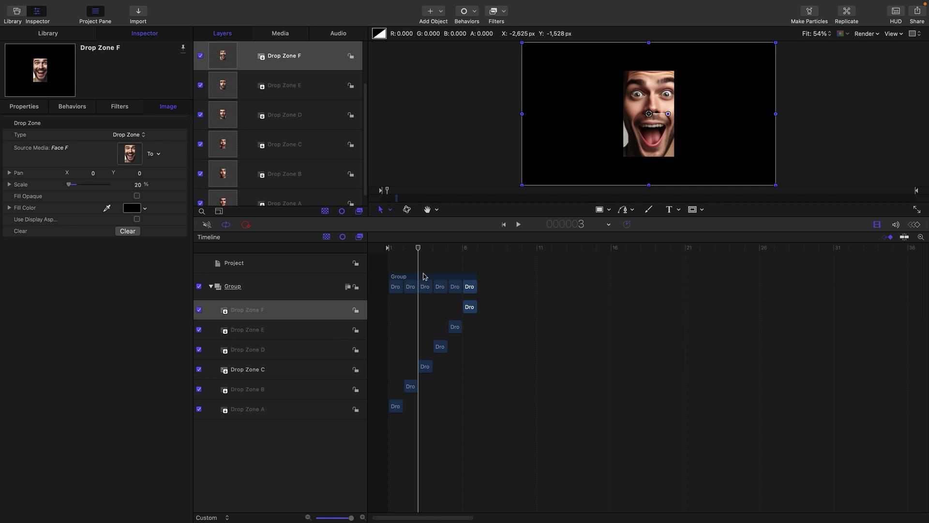
{"action": "key", "text": "Right"}
{"action": "key", "text": "Left"}
{"action": "key", "text": "Left"}
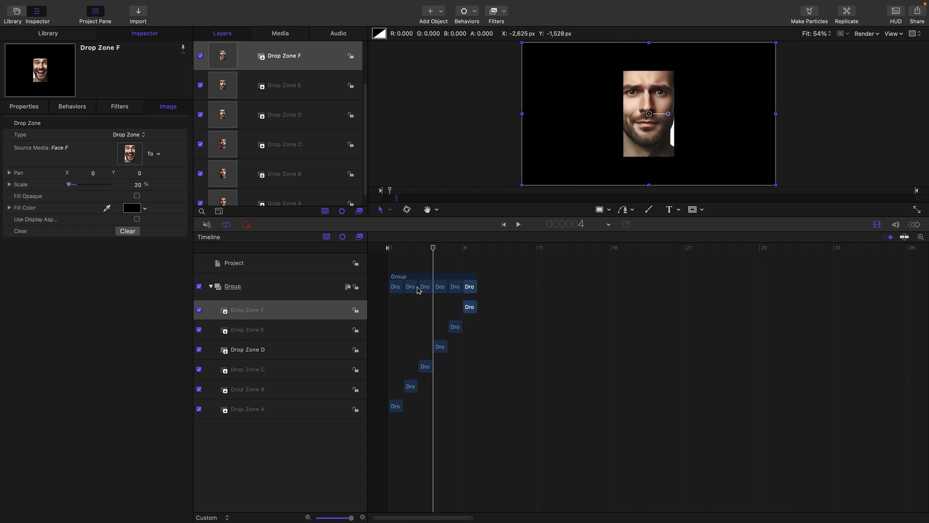
{"action": "key", "text": "Left"}
{"action": "key", "text": "Left"}
{"action": "key", "text": "Left"}
{"action": "key", "text": "super+7"}
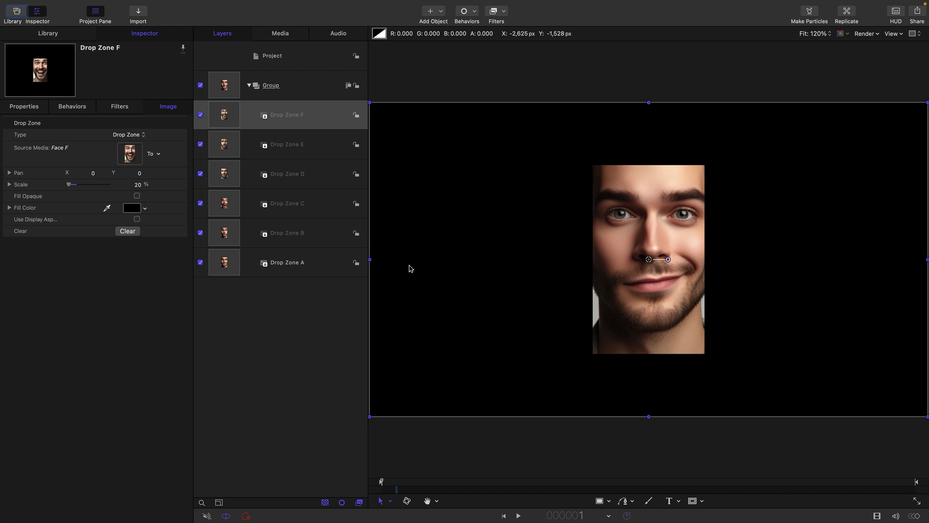
Step: Make a clone layer of the collapsed face Group and switch the original Group off
{"action": "left_click", "coordinate": [249, 86]}
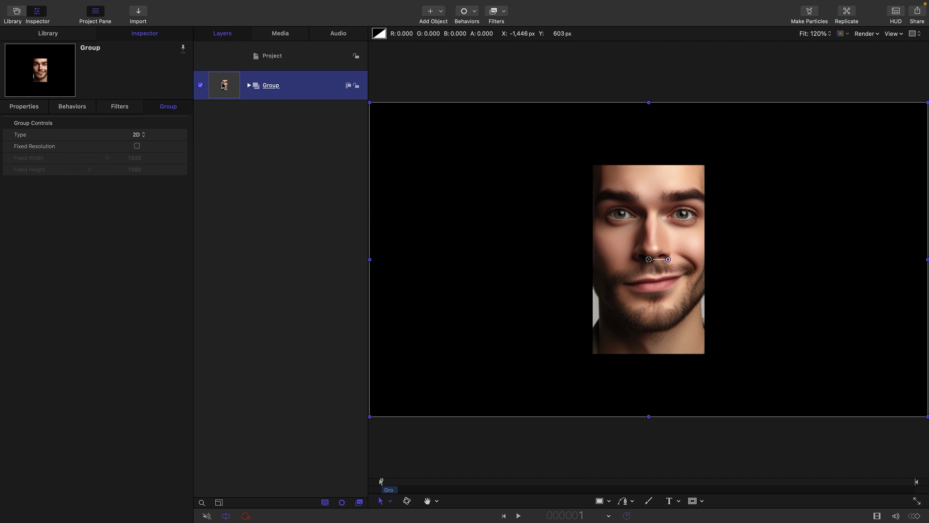
{"action": "right_click", "coordinate": [222, 86]}
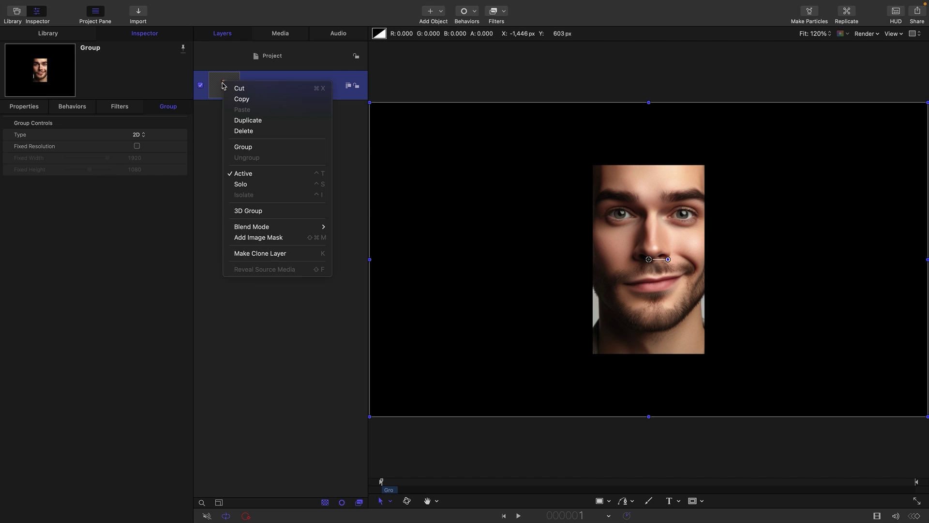
{"action": "left_click", "coordinate": [273, 254]}
{"action": "left_click", "coordinate": [200, 145]}
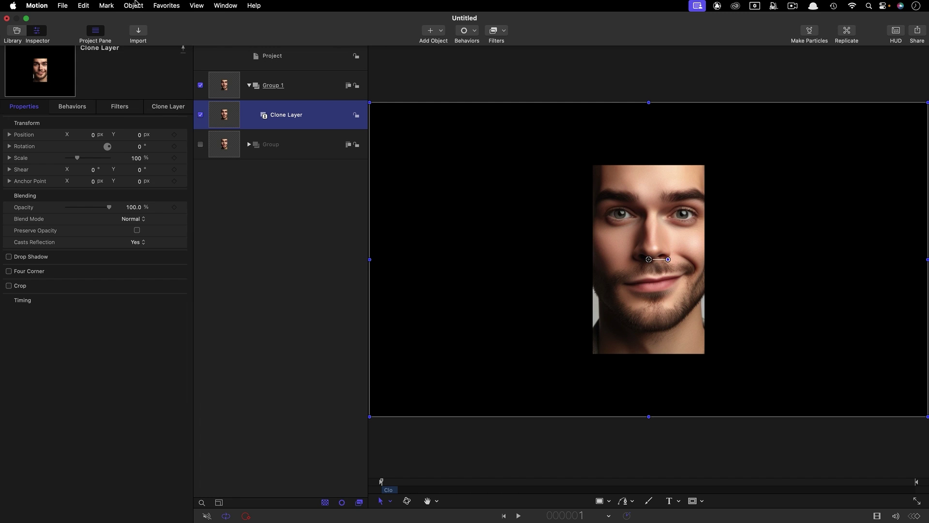
Step: Replicate the clone layer as 6 points along a circle's outline
{"action": "left_click", "coordinate": [133, 6]}
{"action": "left_click", "coordinate": [139, 361]}
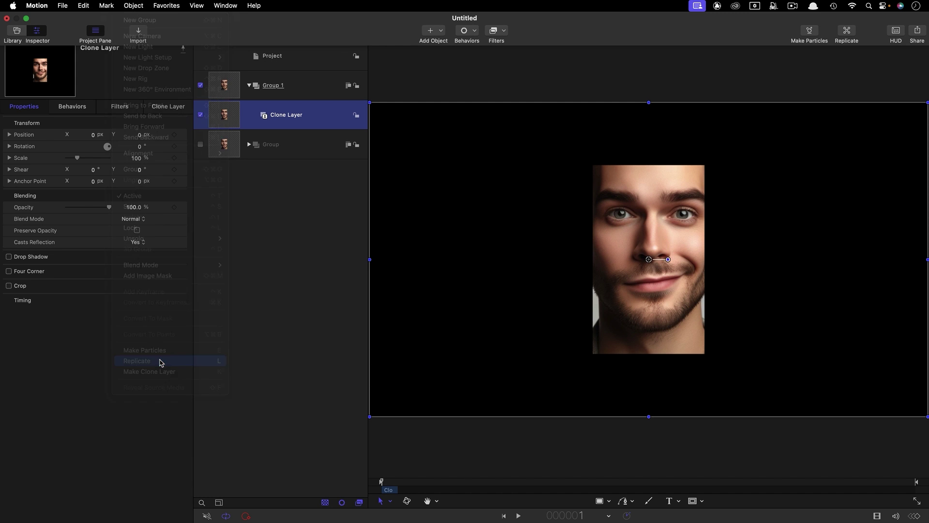
{"action": "left_click", "coordinate": [129, 134]}
{"action": "left_click", "coordinate": [125, 147]}
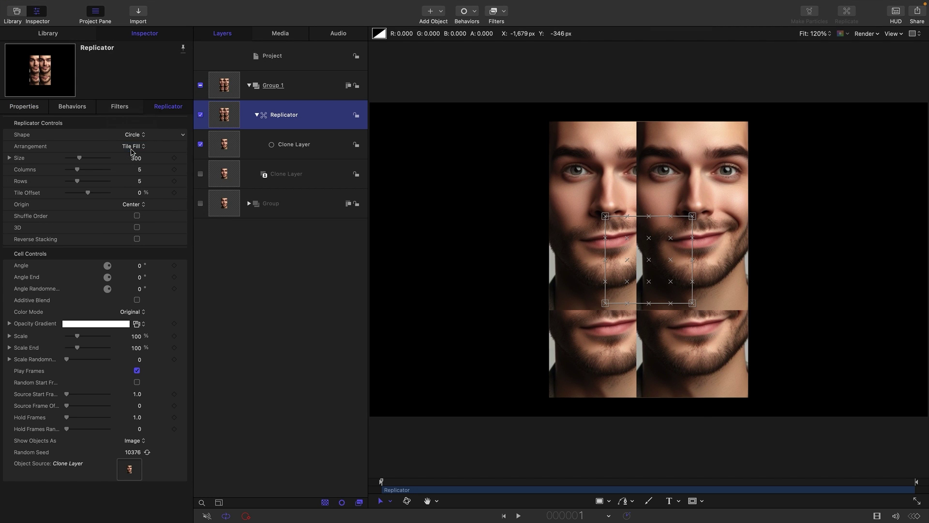
{"action": "left_click", "coordinate": [131, 147]}
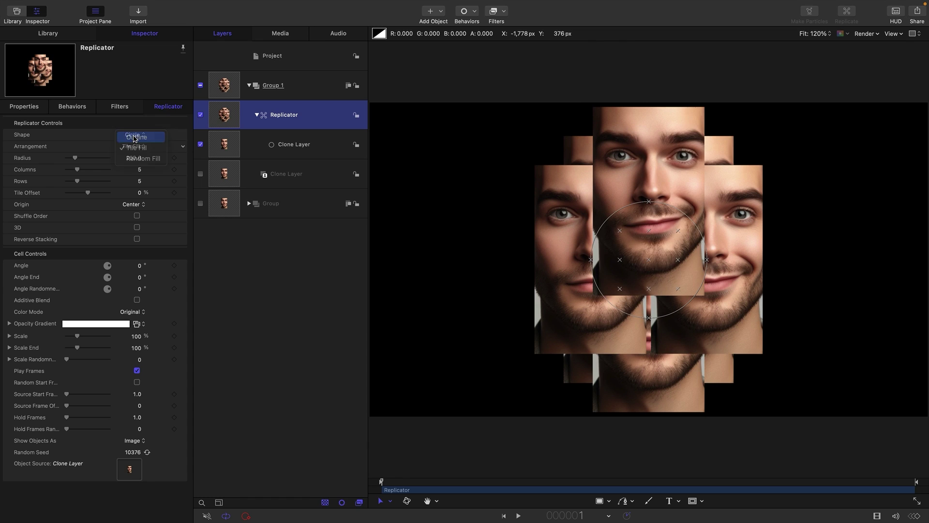
{"action": "left_click", "coordinate": [131, 135]}
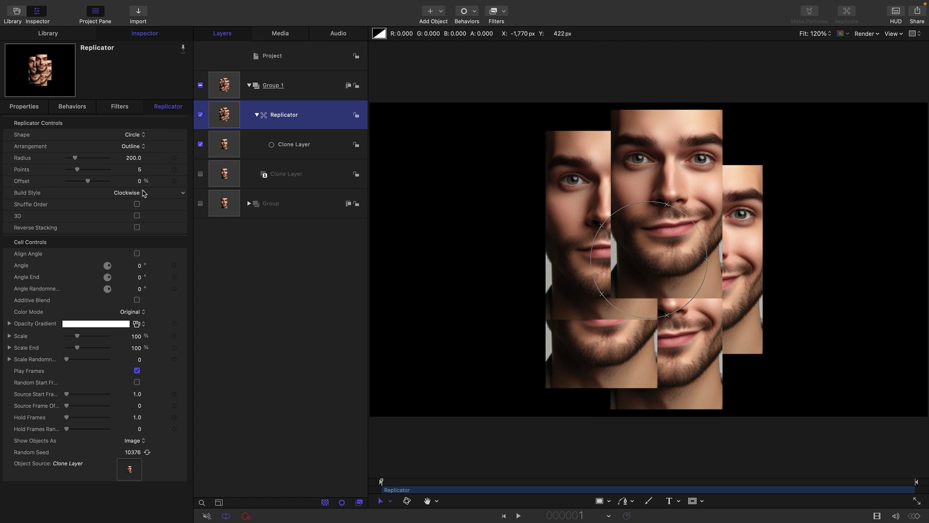
{"action": "left_click", "coordinate": [139, 170]}
{"action": "type", "text": "6"}
{"action": "key", "text": "Return"}
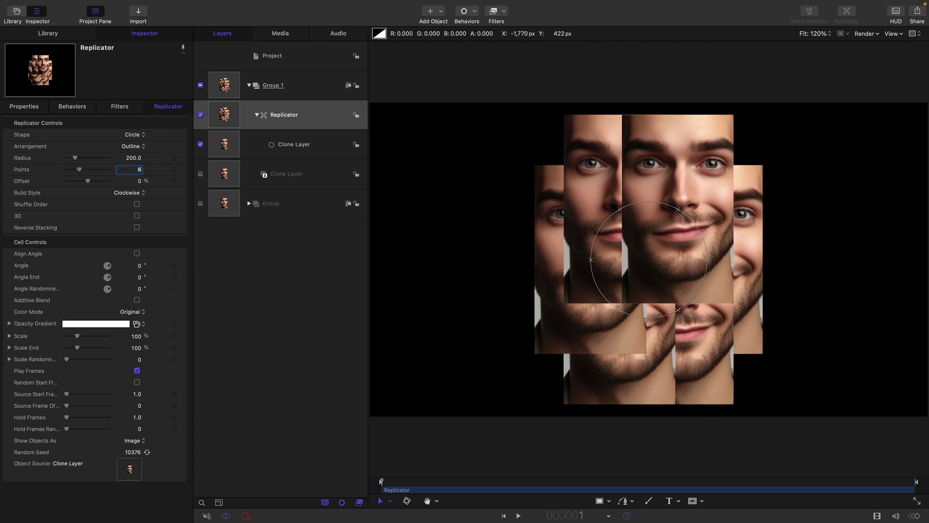
Step: Enable Align Angle and 3D on the replicator and reveal the per-axis cell angles
{"action": "left_click", "coordinate": [138, 253]}
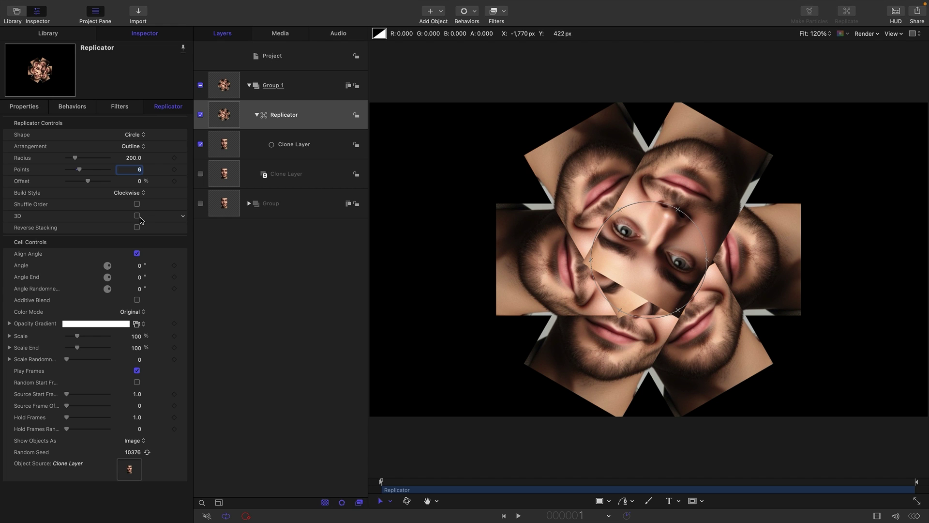
{"action": "left_click", "coordinate": [137, 216]}
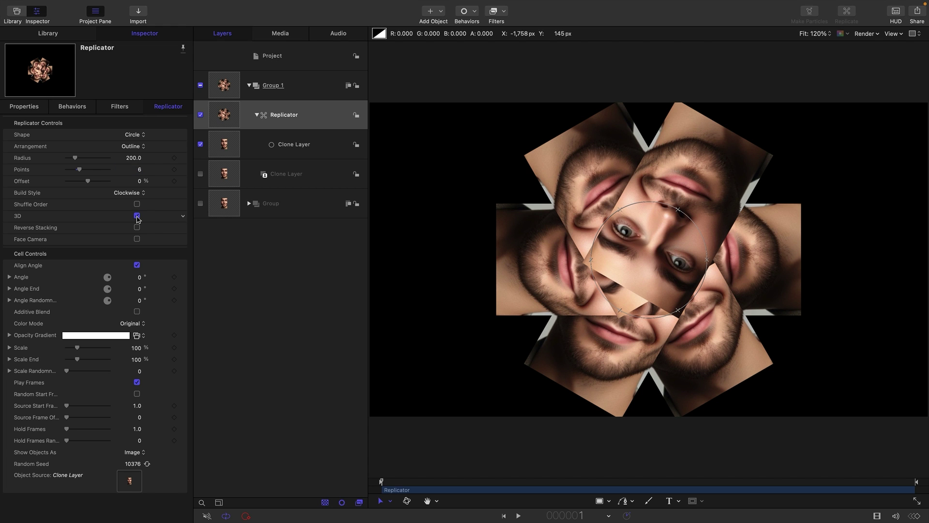
{"action": "left_click", "coordinate": [10, 277]}
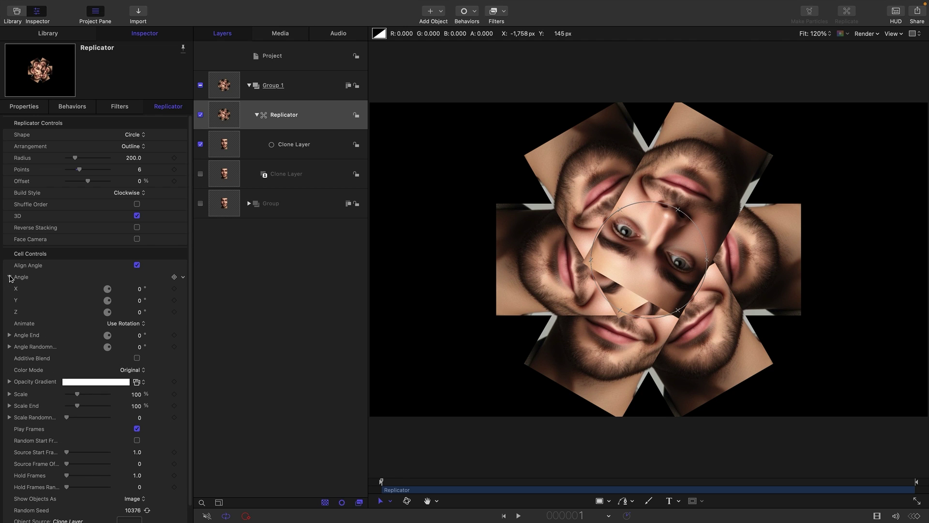
Step: Set the replicator cells' X and Z angles to 90° to form a six-pointed star
{"action": "left_click", "coordinate": [139, 288]}
{"action": "type", "text": "90"}
{"action": "key", "text": "Return"}
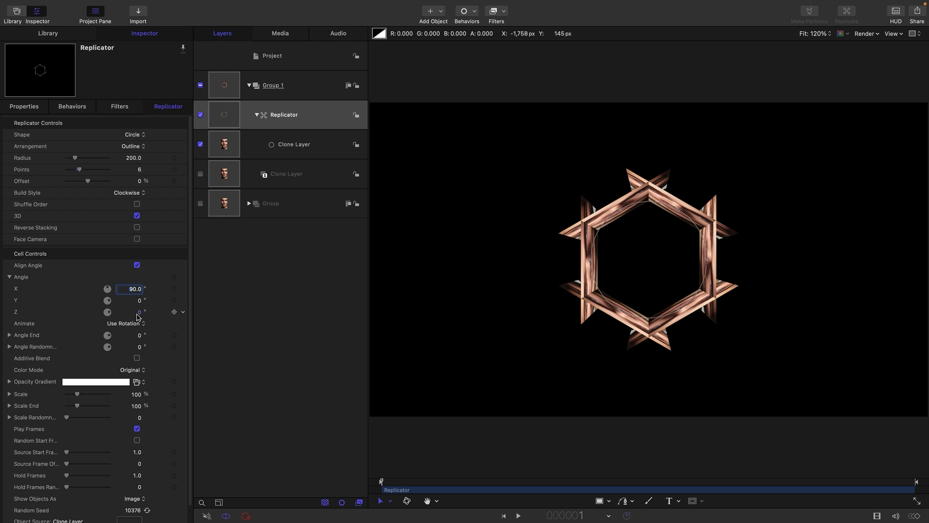
{"action": "left_click", "coordinate": [136, 312]}
{"action": "type", "text": "90"}
{"action": "key", "text": "Return"}
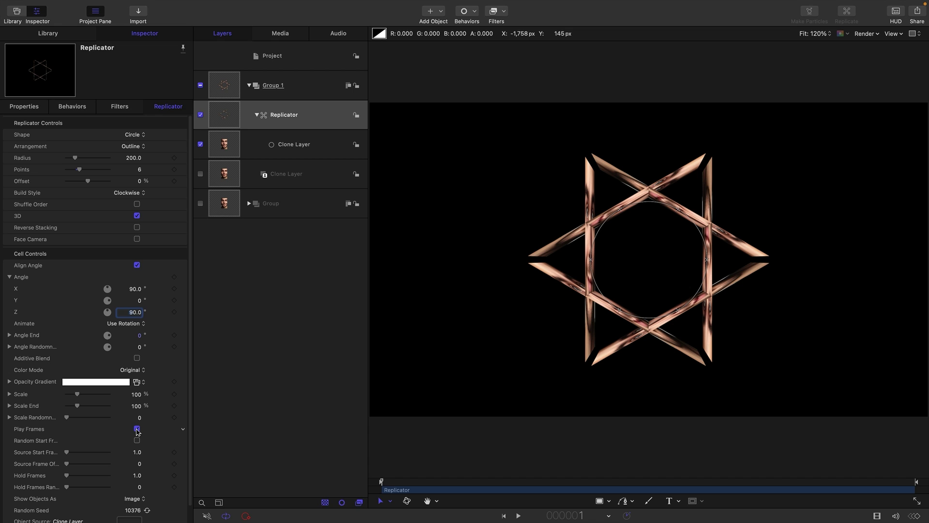
Step: Turn off Play Frames and set the source frame offset to 1
{"action": "left_click", "coordinate": [137, 430]}
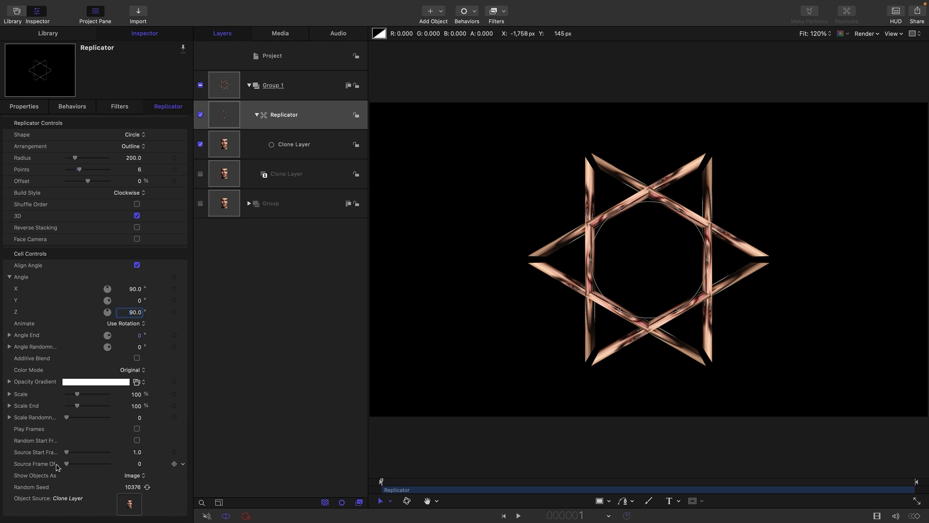
{"action": "left_click", "coordinate": [139, 464]}
{"action": "type", "text": "1"}
{"action": "key", "text": "Return"}
Step: Rotate the replicator 90° on Y in its Properties
{"action": "left_click", "coordinate": [24, 107]}
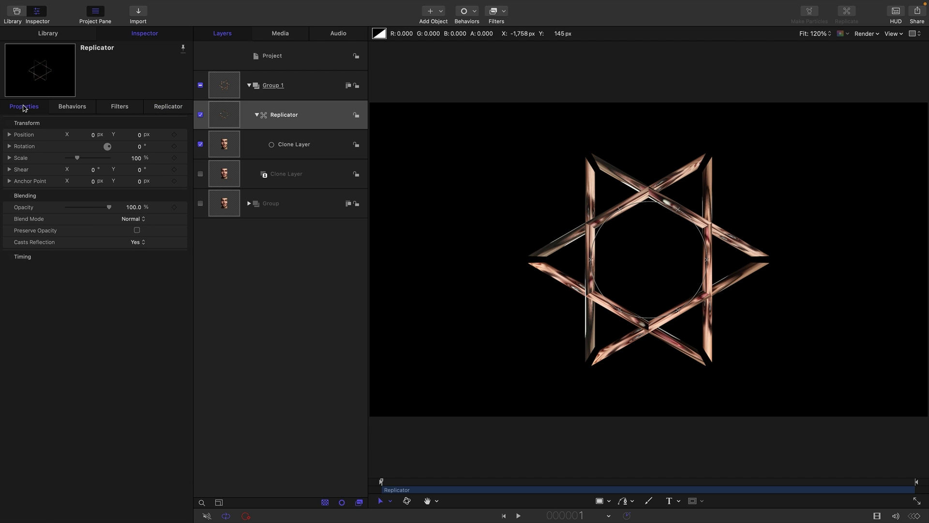
{"action": "left_click", "coordinate": [9, 147]}
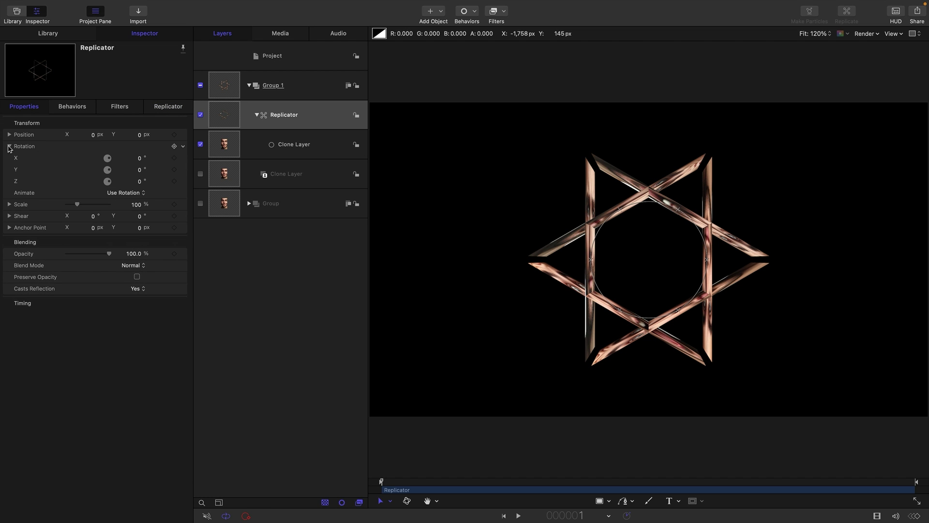
{"action": "left_click", "coordinate": [140, 172]}
{"action": "type", "text": "90"}
{"action": "key", "text": "Return"}
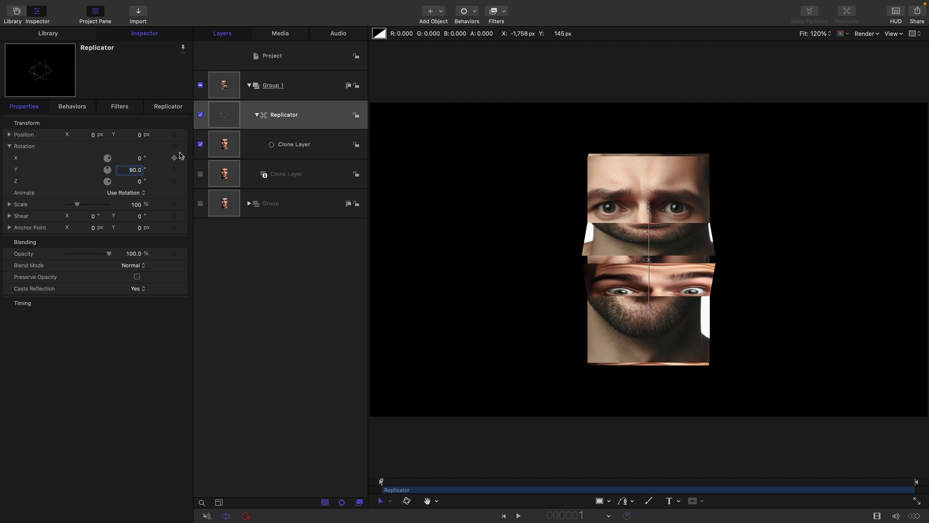
Step: Widen the replicator radius to 560, then scrub Rotation Z to preview the reel
{"action": "left_click", "coordinate": [169, 107]}
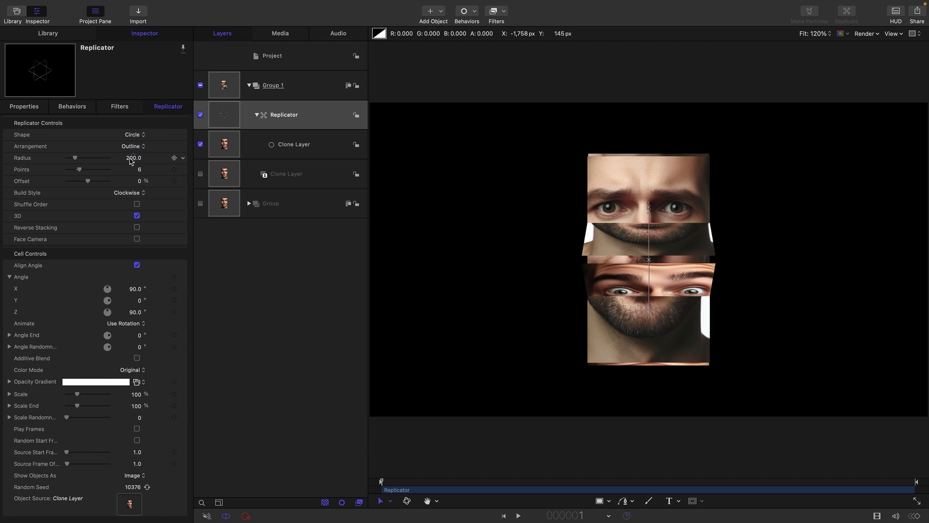
{"action": "left_click_drag", "start_coordinate": [134, 160], "coordinate": [174, 157]}
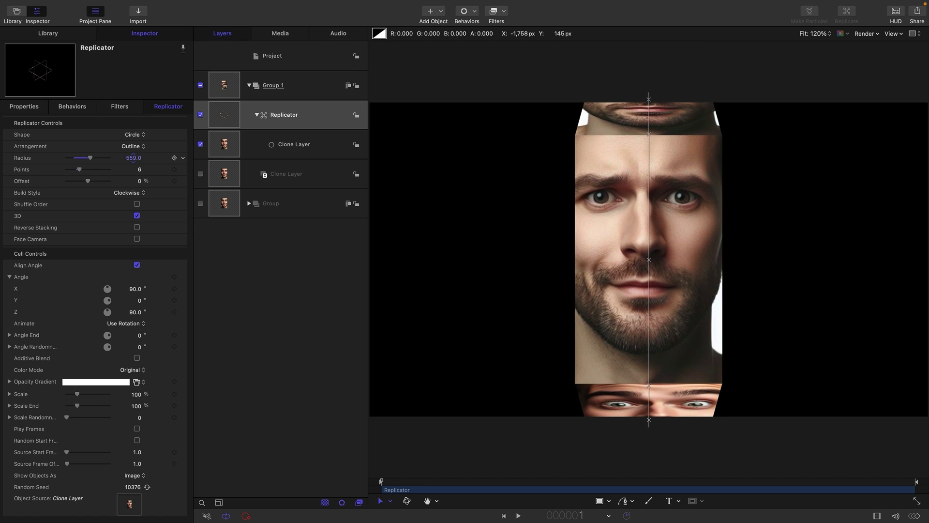
{"action": "left_click", "coordinate": [134, 157]}
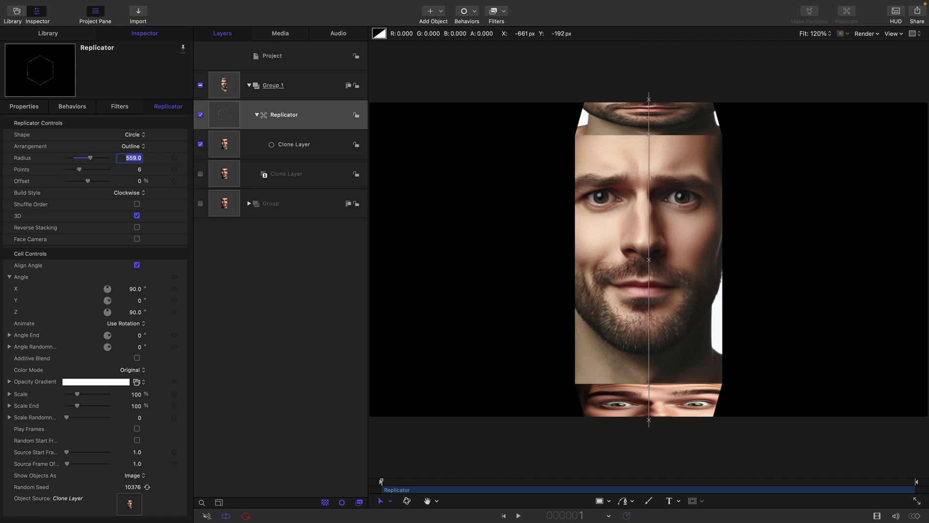
{"action": "type", "text": "560"}
{"action": "key", "text": "Return"}
{"action": "left_click", "coordinate": [24, 106]}
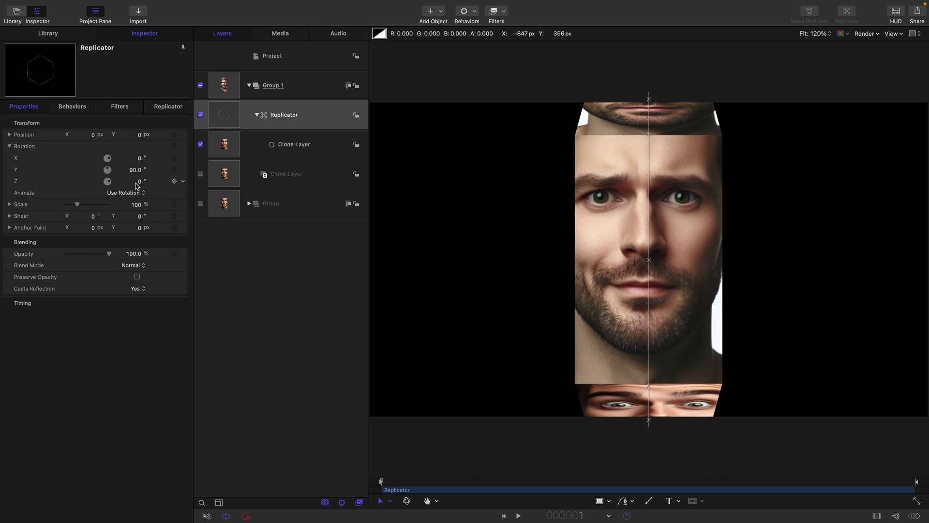
{"action": "mouse_move", "coordinate": [140, 183]}
{"action": "left_mouse_down"}
{"action": "mouse_move", "coordinate": [74, 184]}
{"action": "mouse_move", "coordinate": [141, 183]}
{"action": "left_mouse_up"}
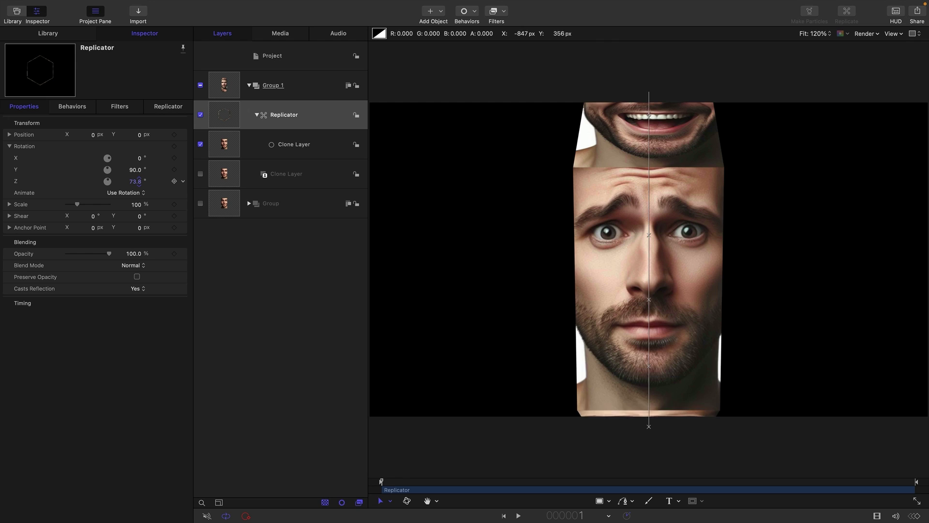
Step: Add an Overshoot behavior to Rotation Z with start -60°, end 720° and end offset 100
{"action": "left_click", "coordinate": [130, 181]}
{"action": "type", "text": "0"}
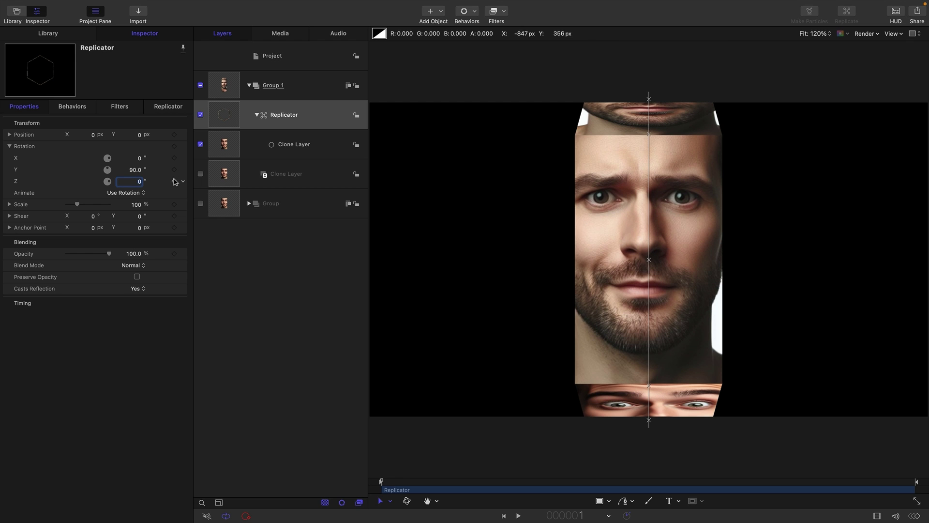
{"action": "left_click", "coordinate": [185, 181]}
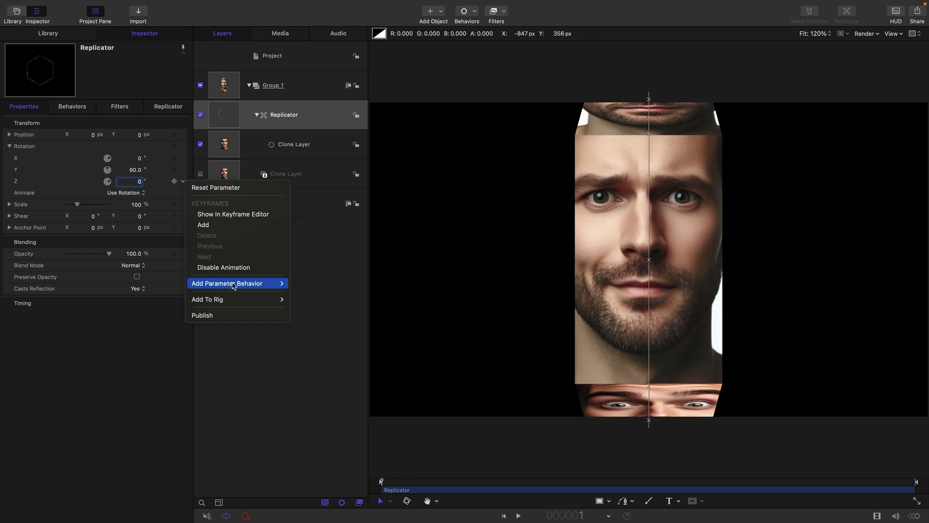
{"action": "mouse_move", "coordinate": [227, 283]}
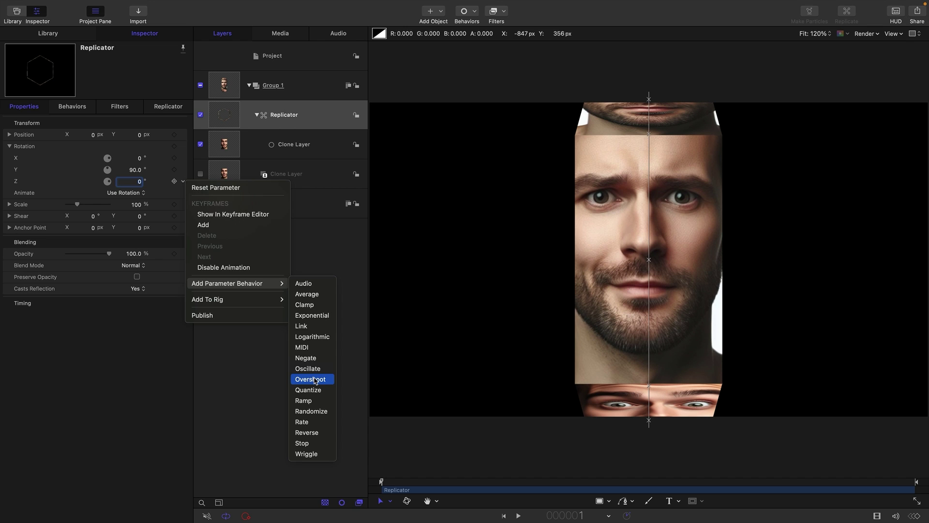
{"action": "left_click", "coordinate": [309, 380]}
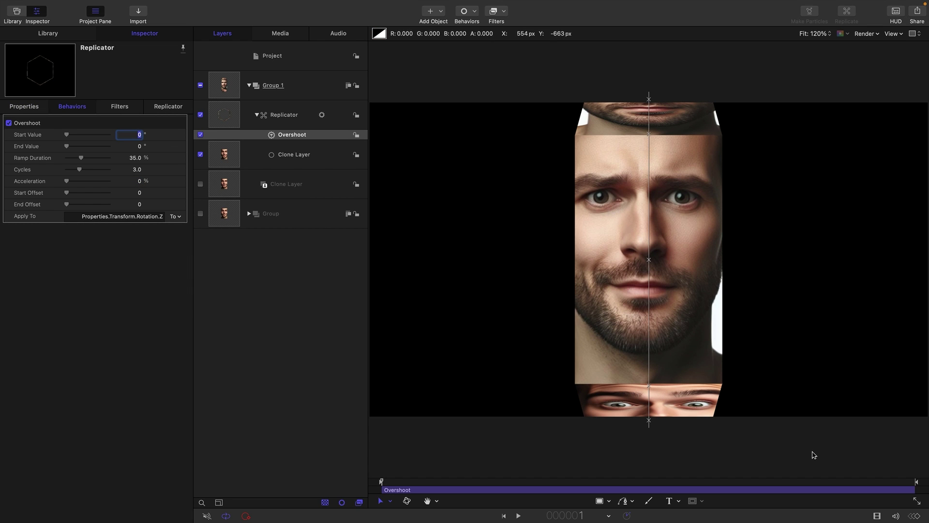
{"action": "type", "text": "-60"}
{"action": "key", "text": "Return"}
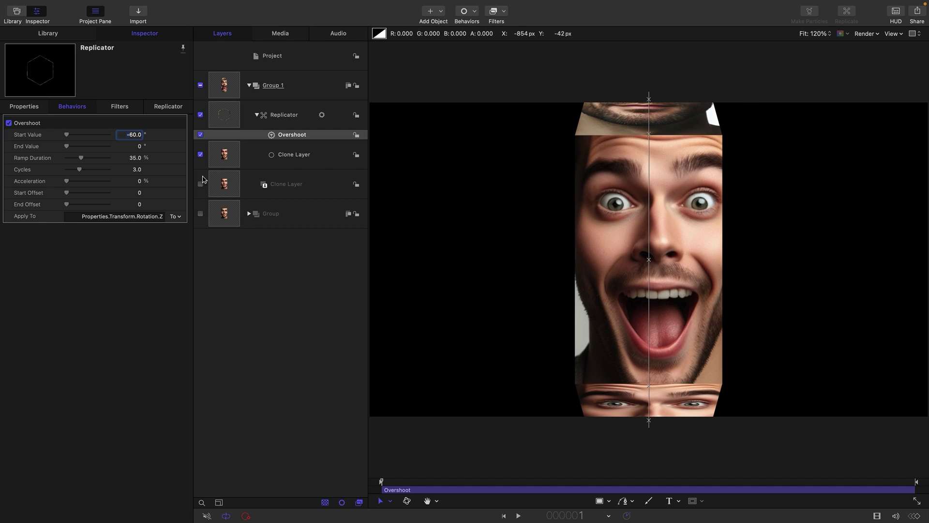
{"action": "left_click", "coordinate": [140, 147]}
{"action": "type", "text": "7"}
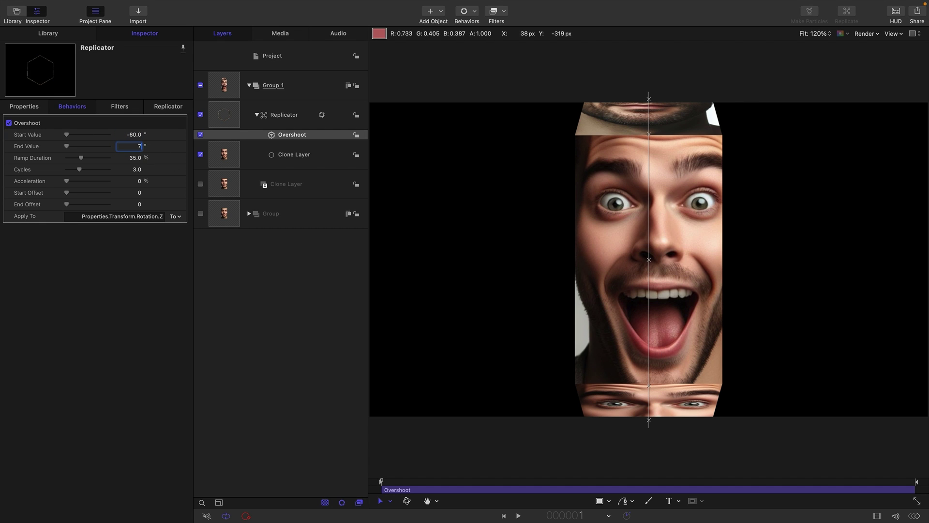
{"action": "type", "text": "20"}
{"action": "key", "text": "Return"}
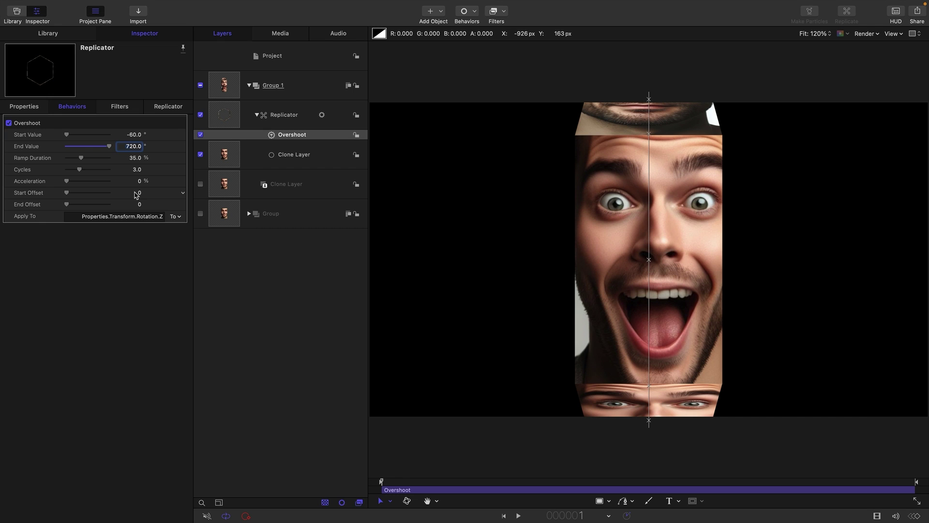
{"action": "left_click", "coordinate": [139, 206]}
{"action": "type", "text": "100"}
{"action": "key", "text": "Return"}
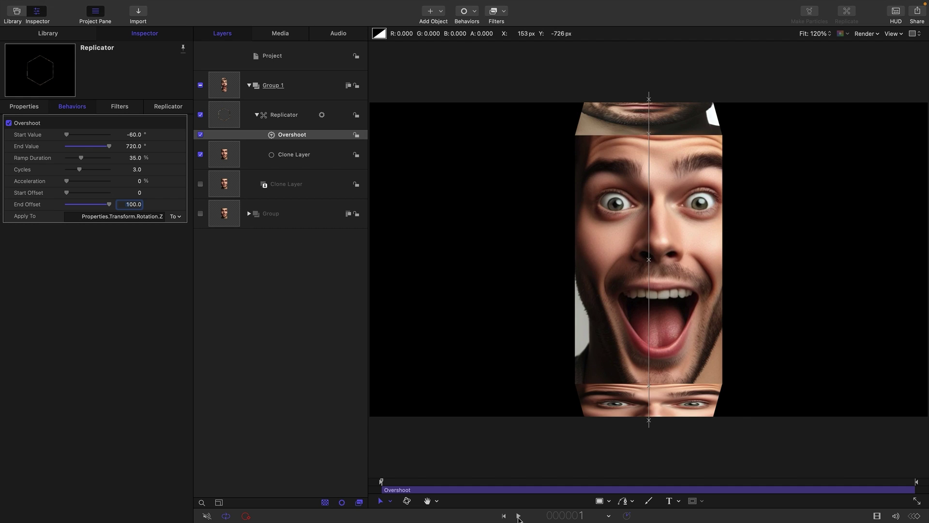
Step: Play back the spin, then raise the overshoot end value to 780°
{"action": "left_click", "coordinate": [519, 516]}
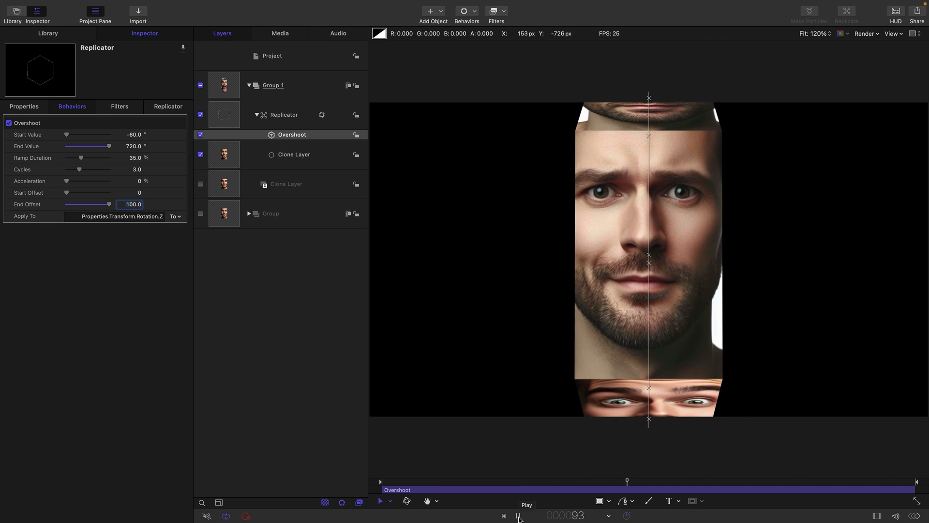
{"action": "left_click", "coordinate": [518, 516]}
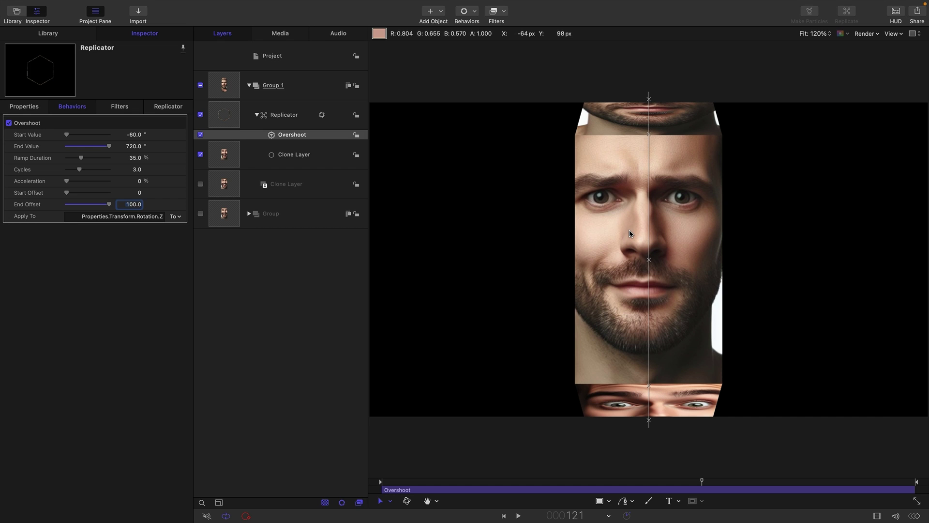
{"action": "left_click", "coordinate": [136, 149]}
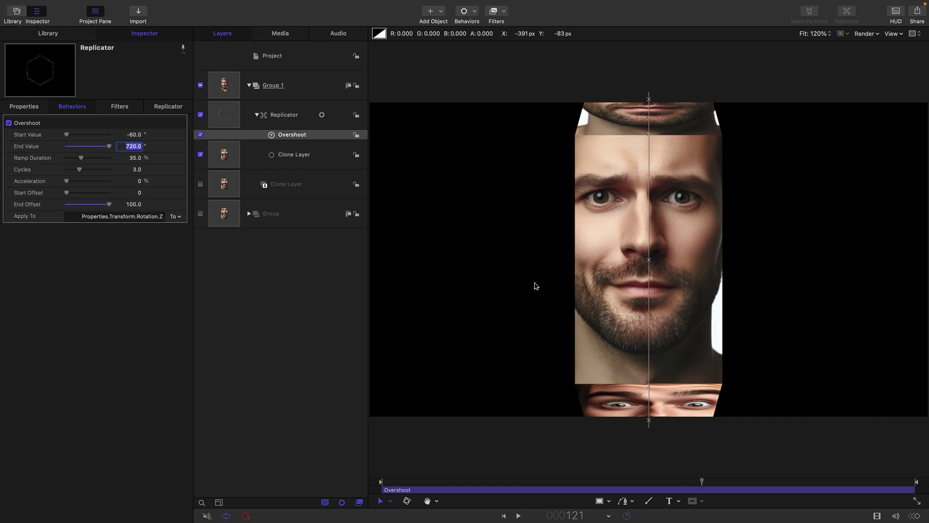
{"action": "type", "text": "780"}
{"action": "key", "text": "Return"}
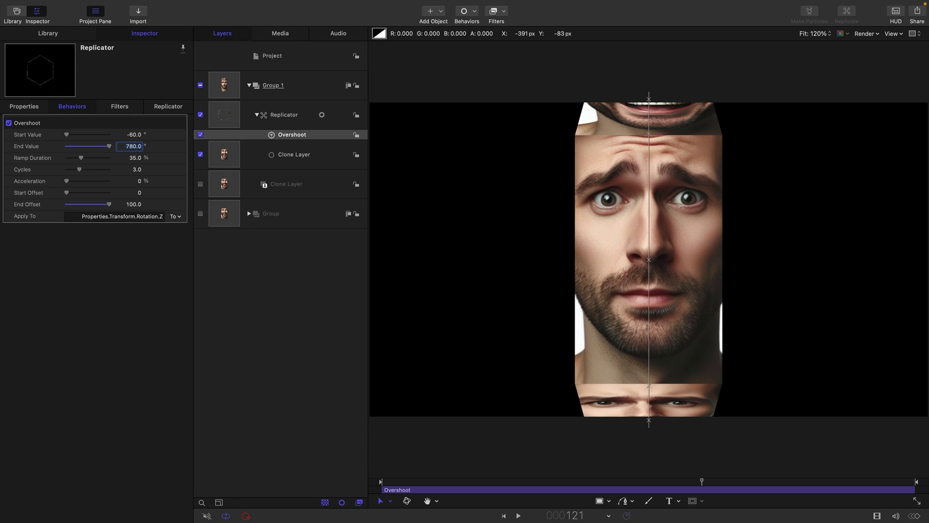
Step: Duplicate the Replicator and shift the copy to about -418 px on X beside the original
{"action": "left_click", "coordinate": [230, 114]}
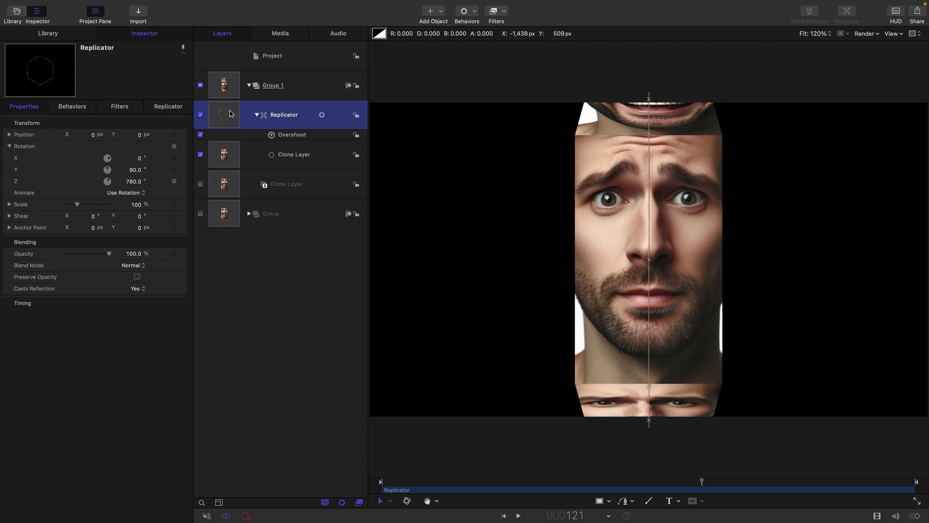
{"action": "right_click", "coordinate": [223, 113]}
{"action": "left_click", "coordinate": [258, 145]}
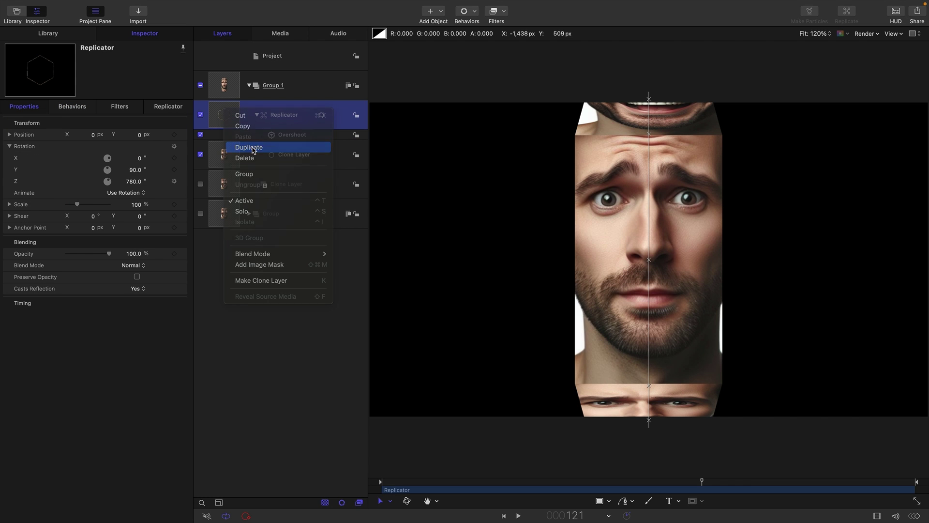
{"action": "left_click", "coordinate": [25, 109]}
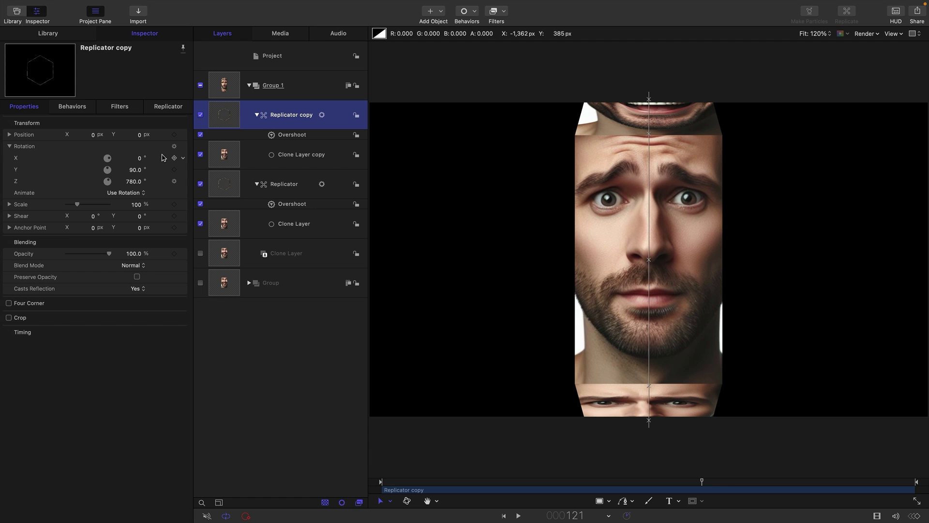
{"action": "mouse_move", "coordinate": [89, 135]}
{"action": "left_mouse_down"}
{"action": "mouse_move", "coordinate": [44, 134]}
{"action": "mouse_move", "coordinate": [91, 135]}
{"action": "left_mouse_up"}
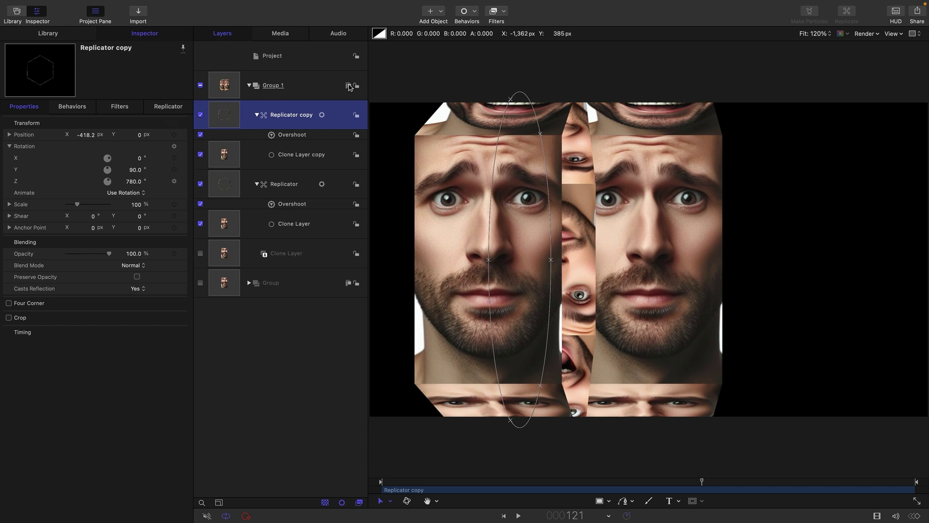
Step: Make Group 1 a 3D group and add a camera to the scene
{"action": "left_click", "coordinate": [218, 87]}
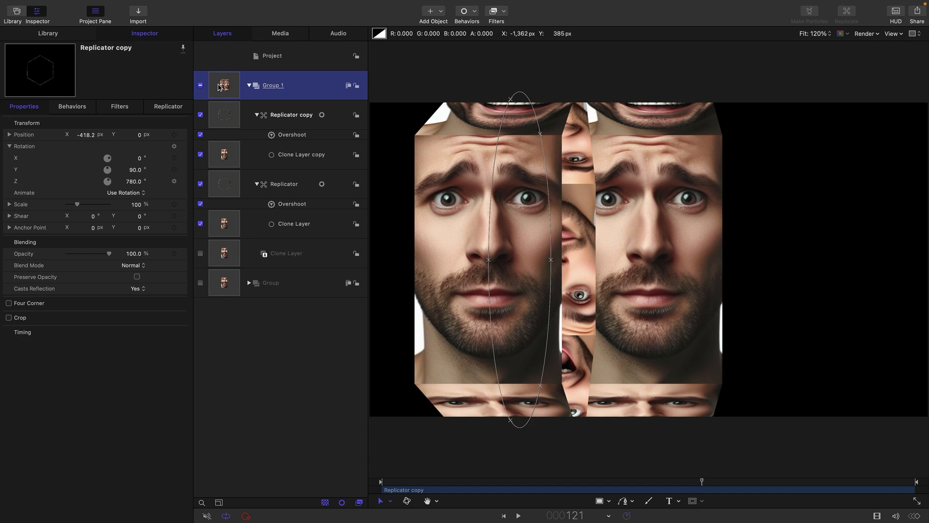
{"action": "right_click", "coordinate": [225, 83]}
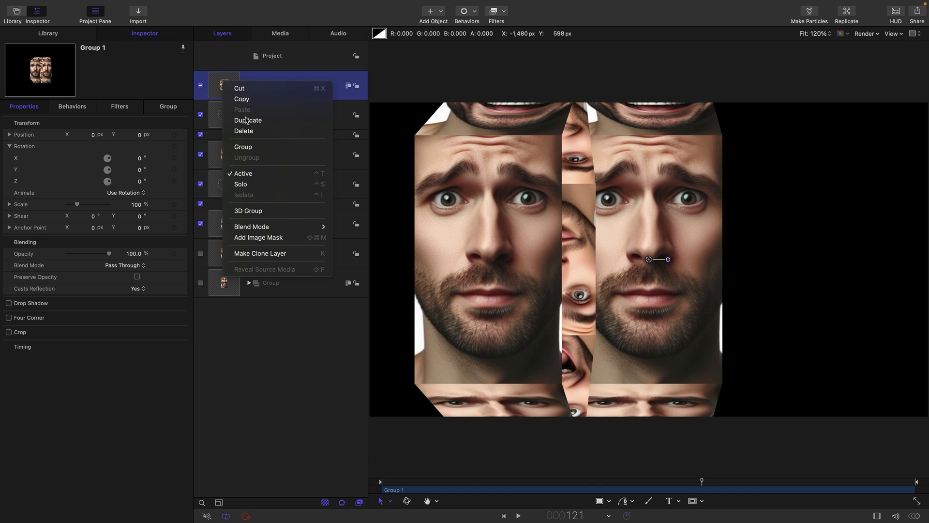
{"action": "left_click", "coordinate": [269, 211]}
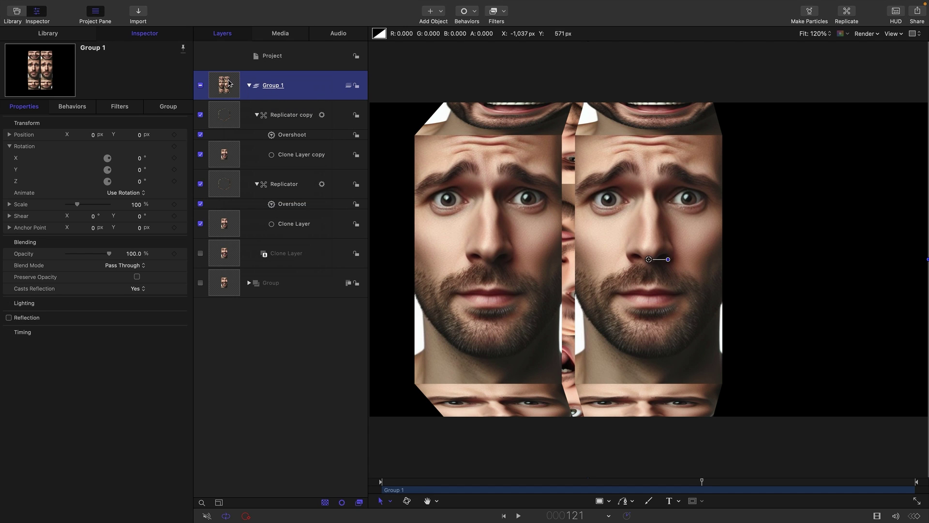
{"action": "left_click", "coordinate": [442, 12]}
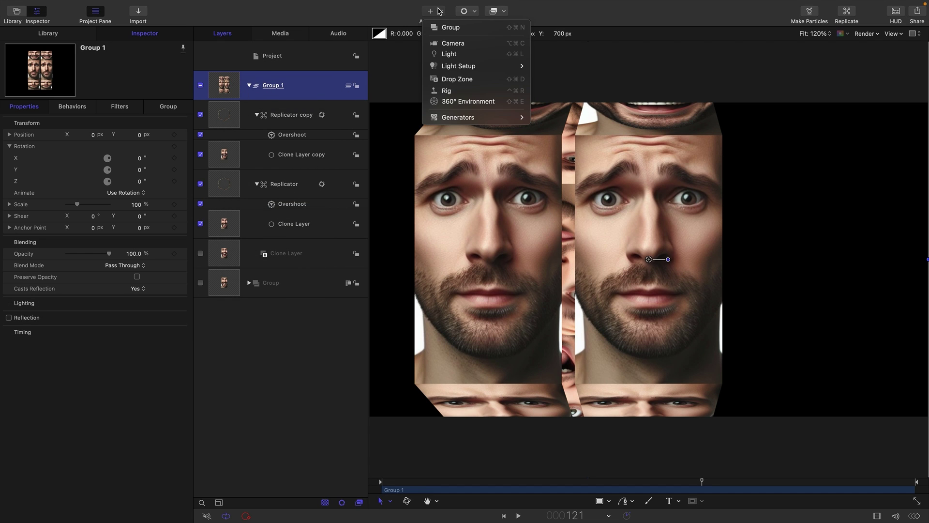
{"action": "left_click", "coordinate": [453, 42]}
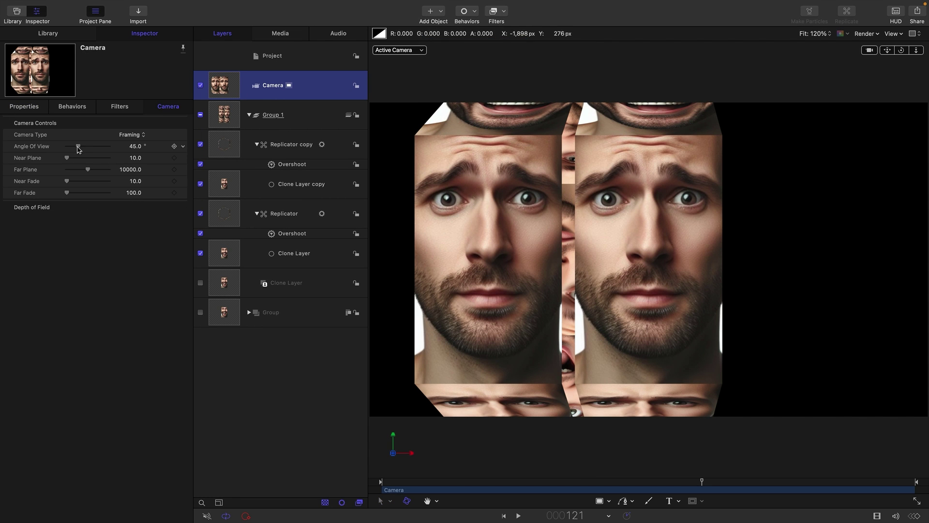
Step: Set the camera's Angle Of View to 0° so the reels render as flat strips
{"action": "left_click_drag", "start_coordinate": [78, 147], "coordinate": [63, 152]}
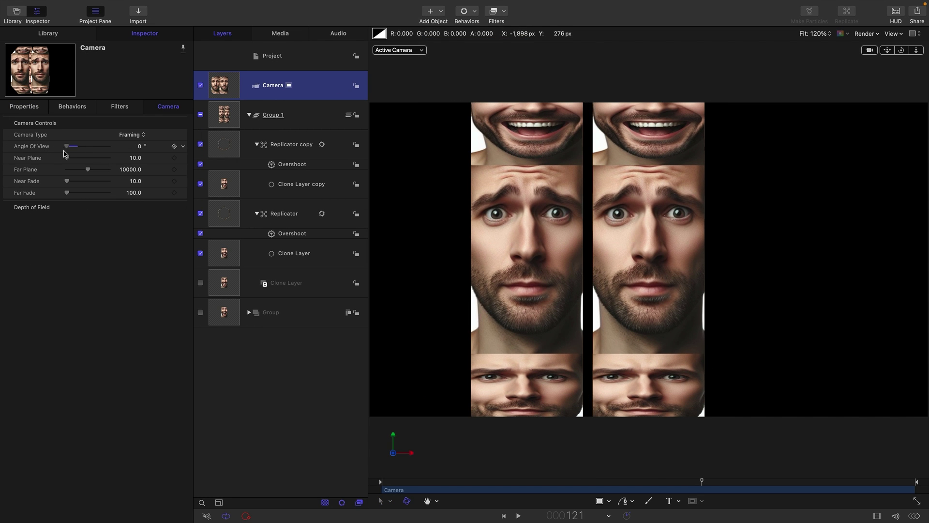
{"action": "left_click_drag", "start_coordinate": [64, 153], "coordinate": [59, 151]}
{"action": "left_click_drag", "start_coordinate": [64, 151], "coordinate": [68, 151]}
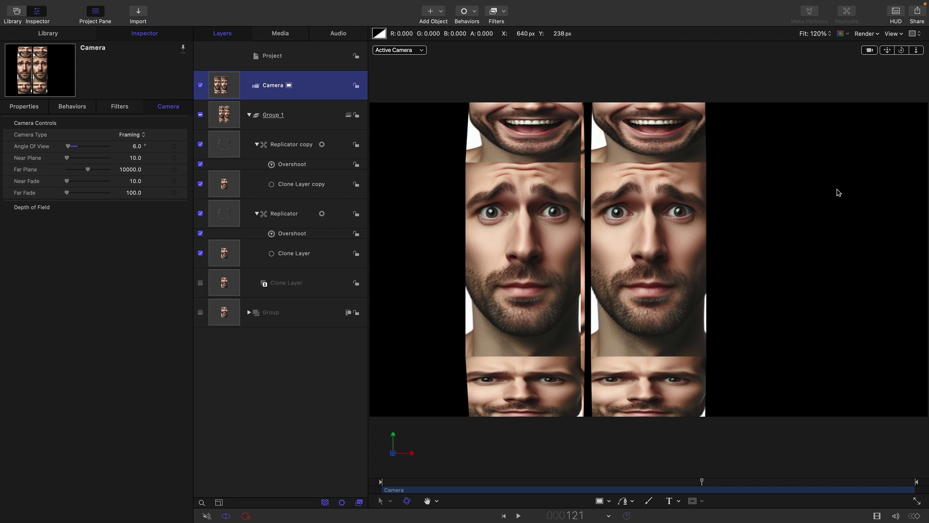
{"action": "mouse_move", "coordinate": [69, 146]}
{"action": "left_click_drag", "start_coordinate": [69, 150], "coordinate": [31, 145]}
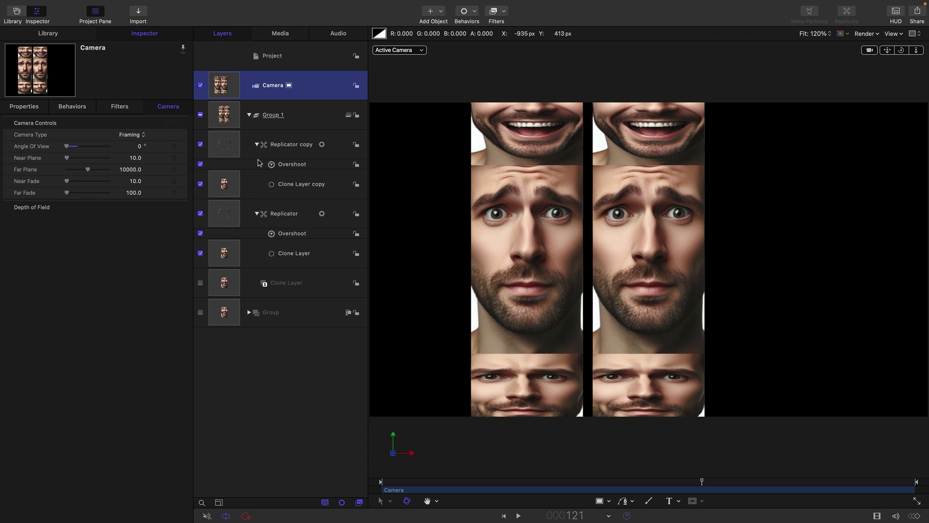
Step: Duplicate the Replicator copy and place the new Replicator copy 1 at Position X 420
{"action": "left_click", "coordinate": [225, 145]}
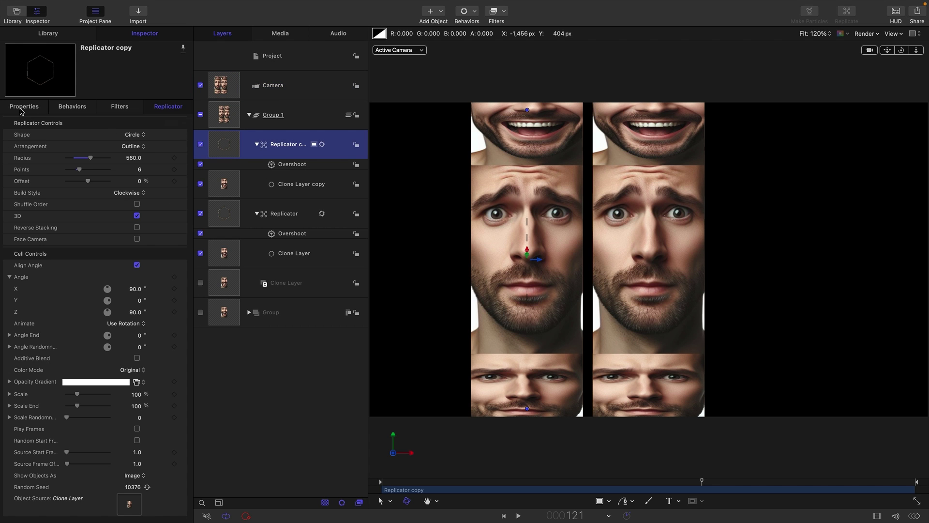
{"action": "left_click", "coordinate": [23, 106]}
{"action": "left_click", "coordinate": [86, 134]}
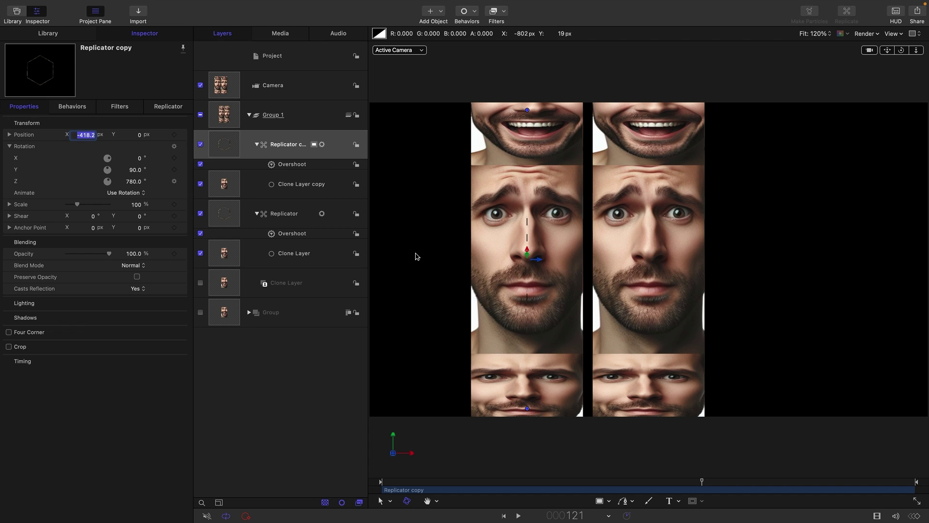
{"action": "type", "text": "-"}
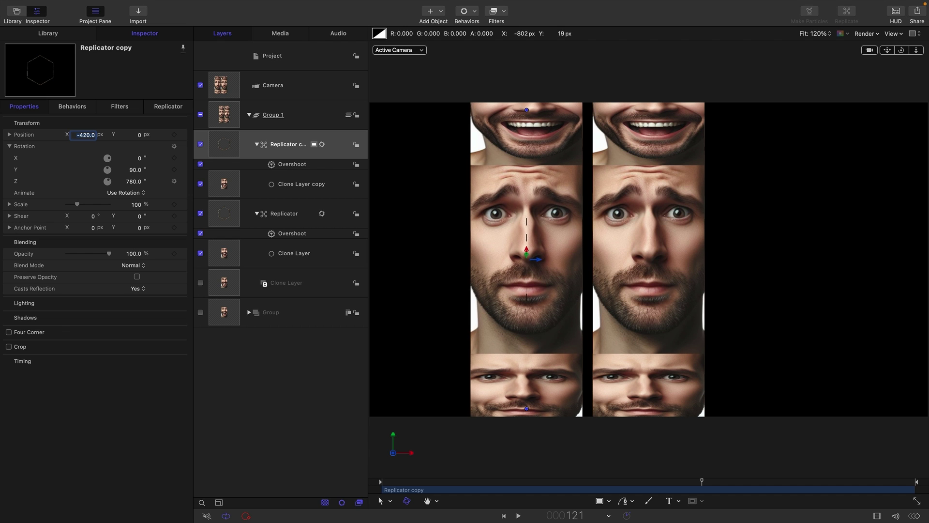
{"action": "right_click", "coordinate": [225, 143]}
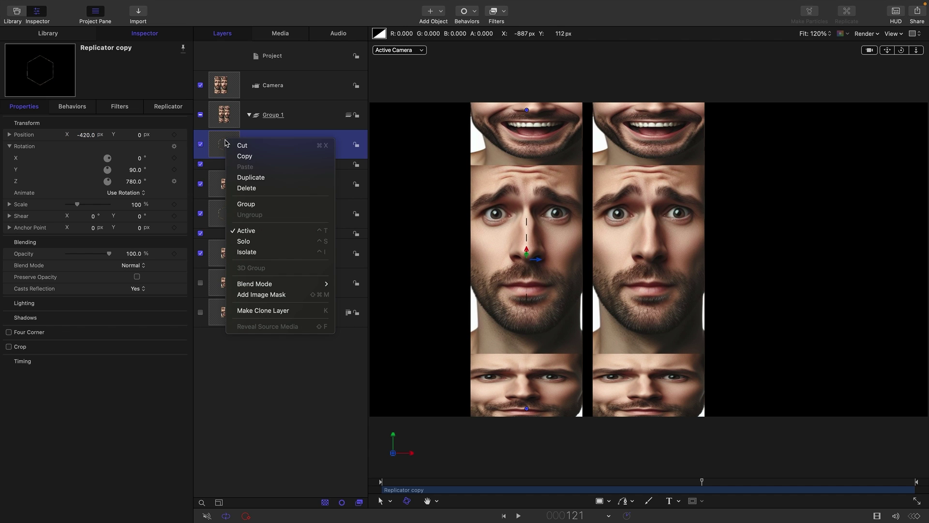
{"action": "left_click", "coordinate": [252, 180]}
{"action": "left_click", "coordinate": [24, 107]}
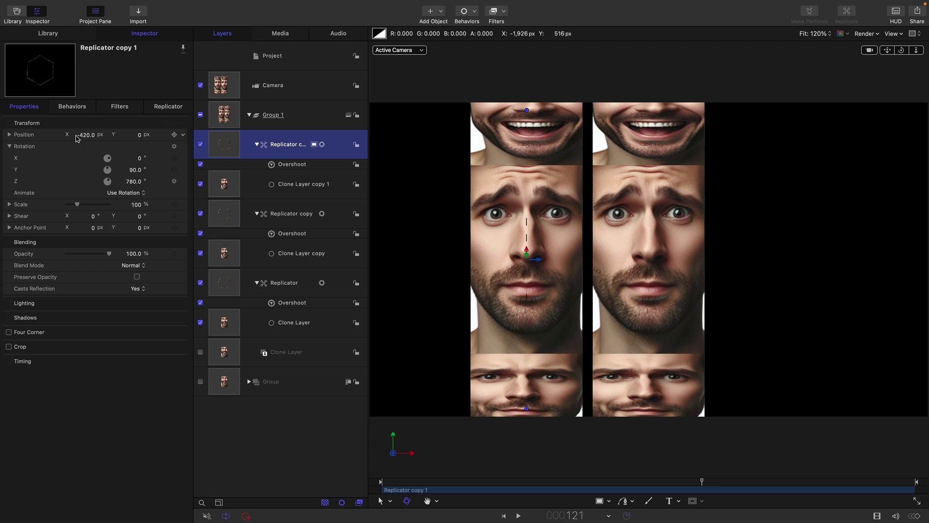
{"action": "left_click", "coordinate": [80, 135]}
{"action": "type", "text": "420"}
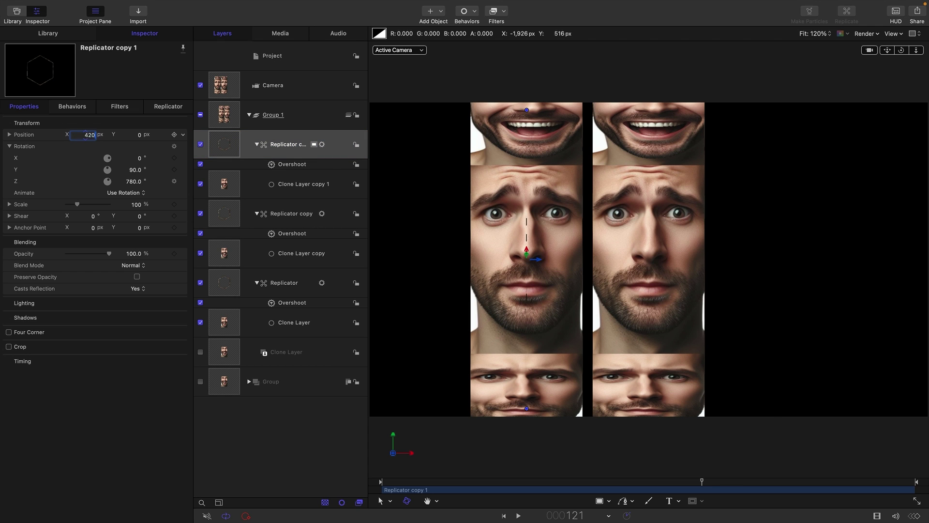
{"action": "key", "text": "Return"}
Step: Set the second reel's Overshoot End Value to 720°
{"action": "left_click", "coordinate": [295, 166]}
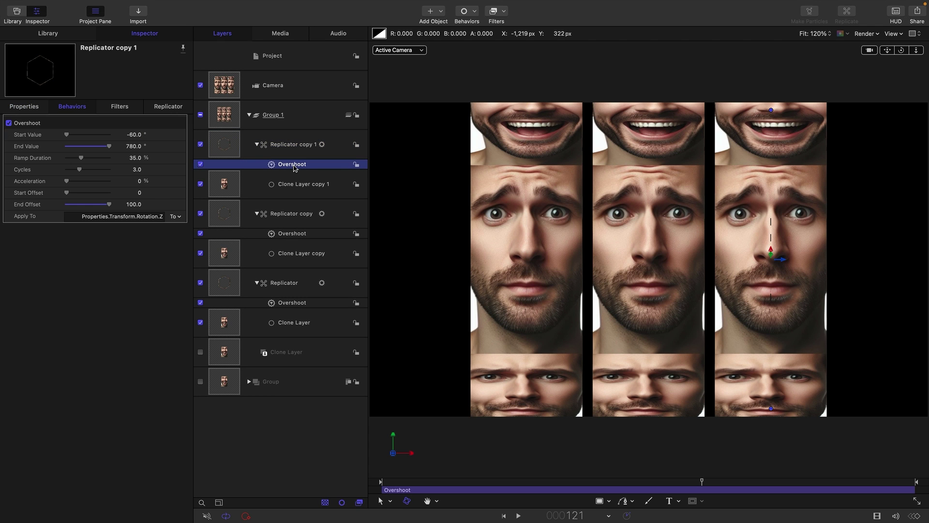
{"action": "left_click", "coordinate": [296, 237]}
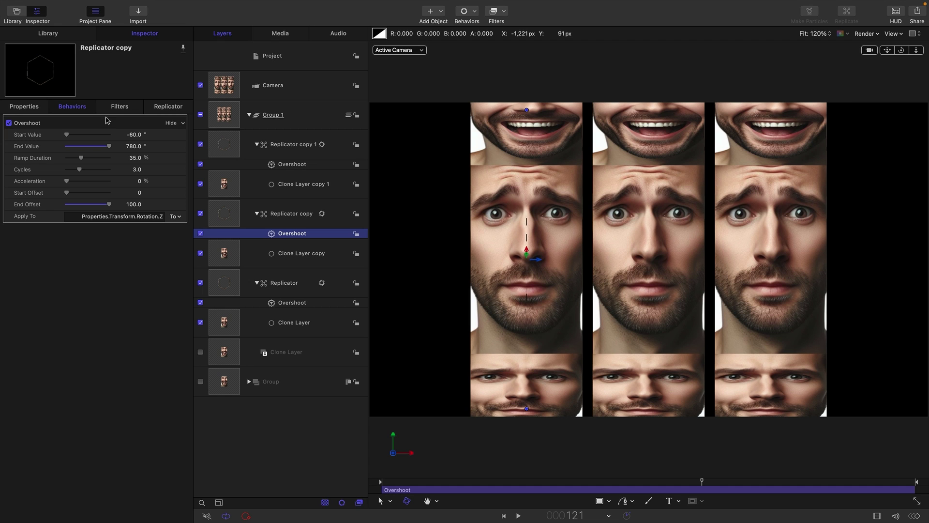
{"action": "left_click", "coordinate": [135, 146]}
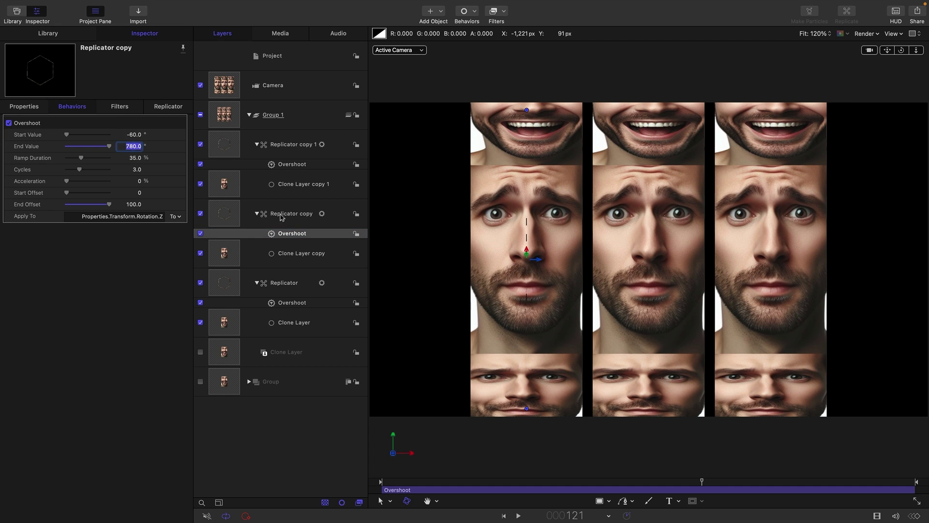
{"action": "type", "text": "7"}
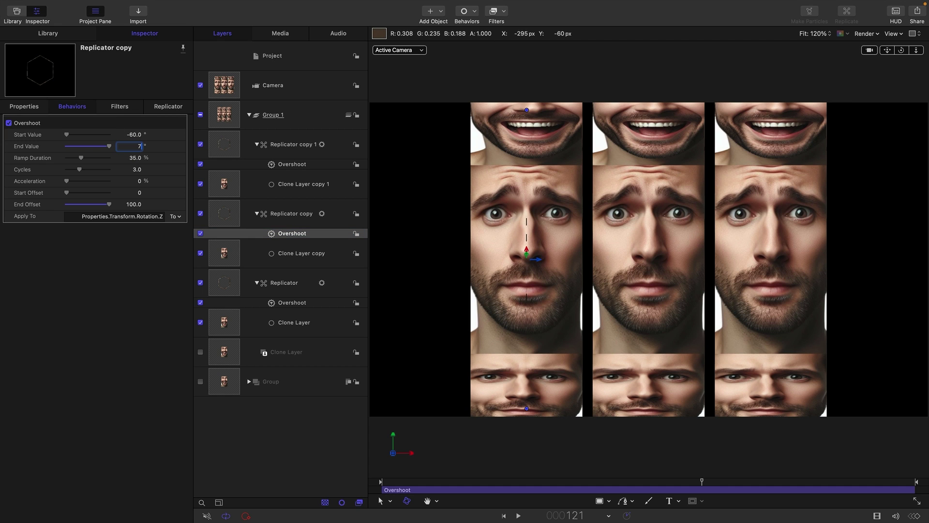
{"action": "type", "text": "20"}
{"action": "key", "text": "Return"}
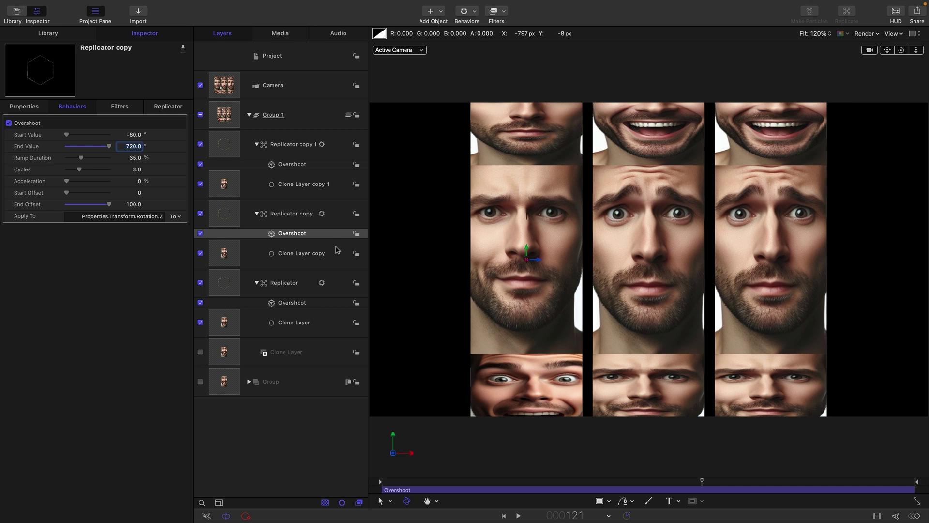
{"action": "left_click", "coordinate": [134, 206]}
{"action": "type", "text": "90"}
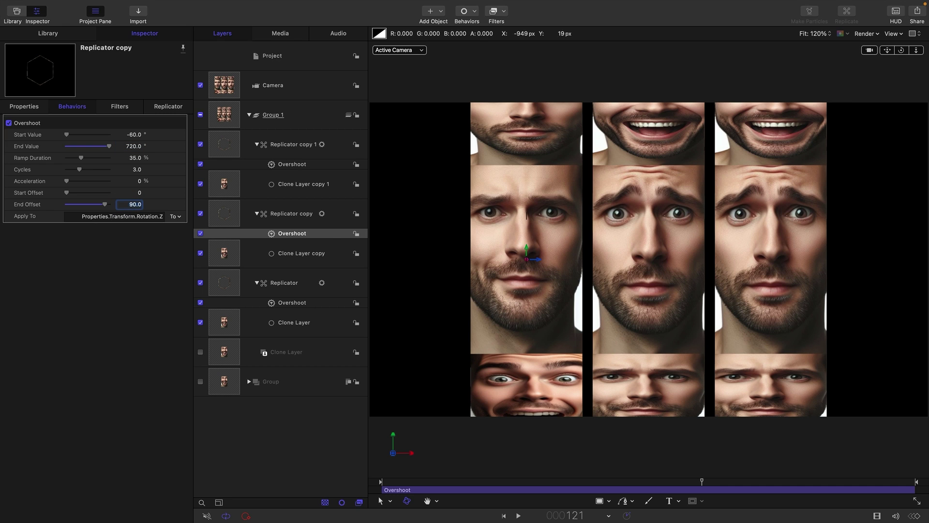
Step: Set the third reel's Overshoot to spin from Start Value -120° to End Value 600°
{"action": "left_click", "coordinate": [300, 167]}
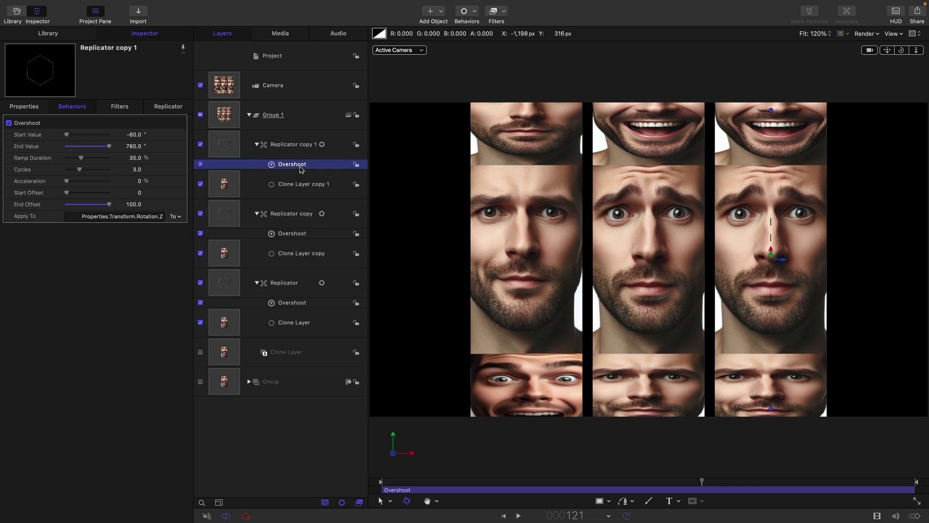
{"action": "left_click", "coordinate": [137, 148]}
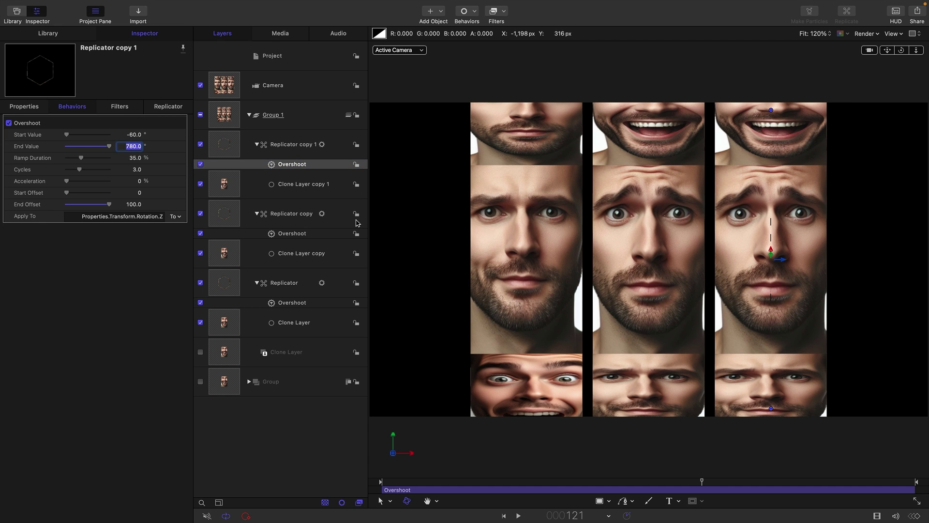
{"action": "type", "text": "600"}
{"action": "key", "text": "Return"}
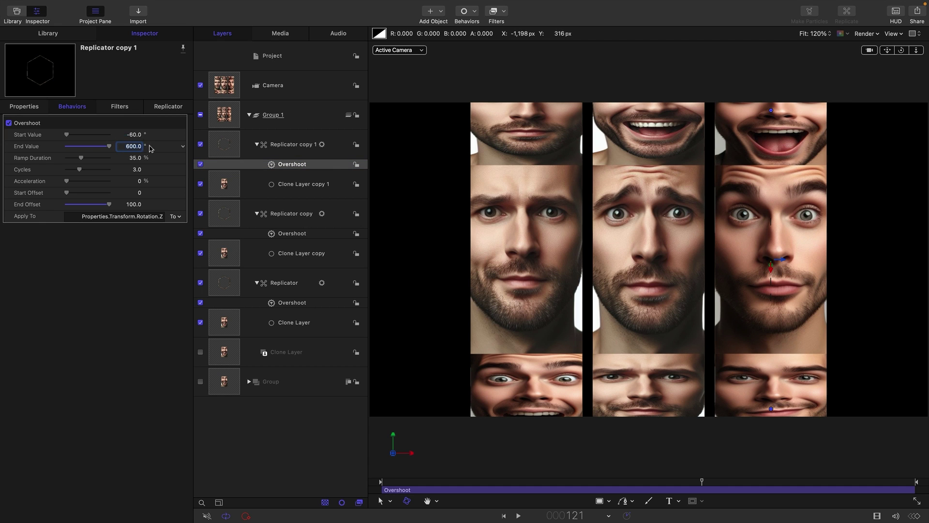
{"action": "left_click", "coordinate": [134, 136]}
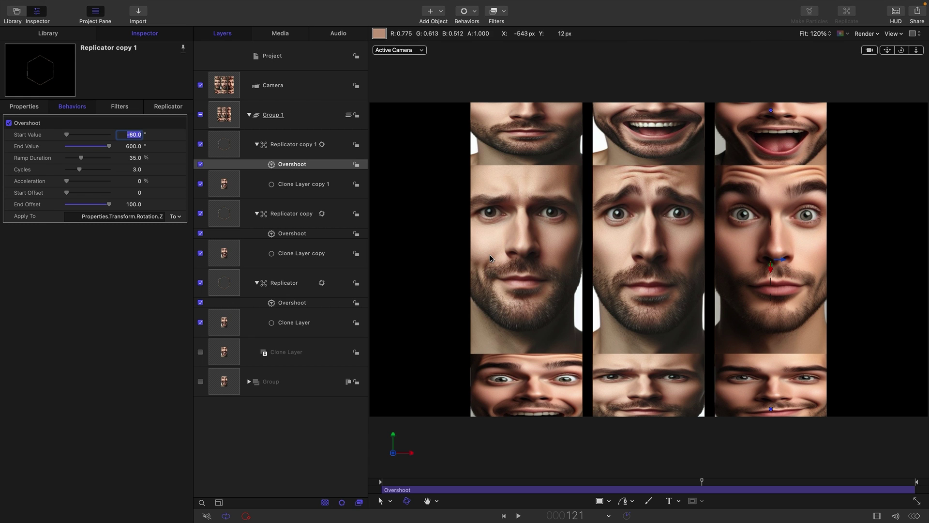
{"action": "type", "text": "-12"}
Step: Play back the reel spins to preview them, then stop and collapse the group
{"action": "left_click", "coordinate": [518, 516]}
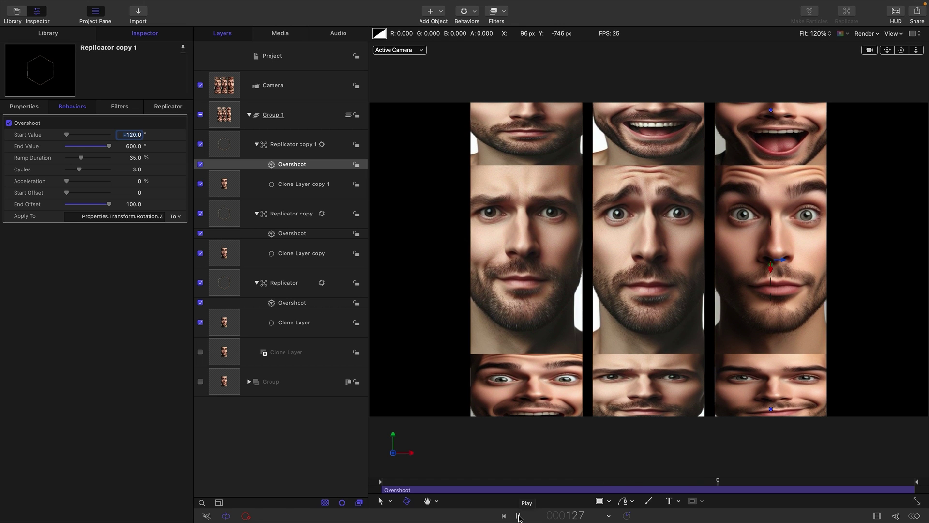
{"action": "left_click", "coordinate": [518, 516]}
{"action": "left_click", "coordinate": [249, 114]}
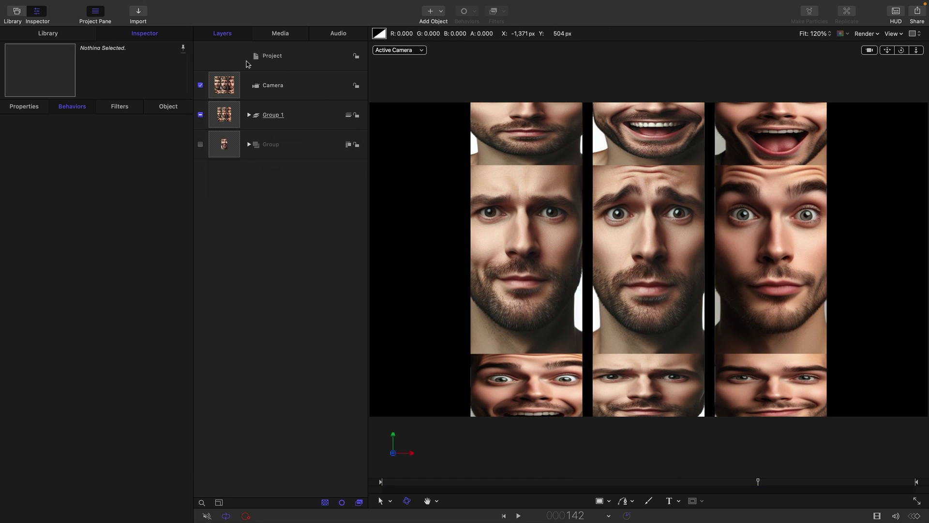
Step: Create a new group at the project top and add a Color Solid generator to it
{"action": "left_click", "coordinate": [268, 59]}
{"action": "left_click", "coordinate": [134, 5]}
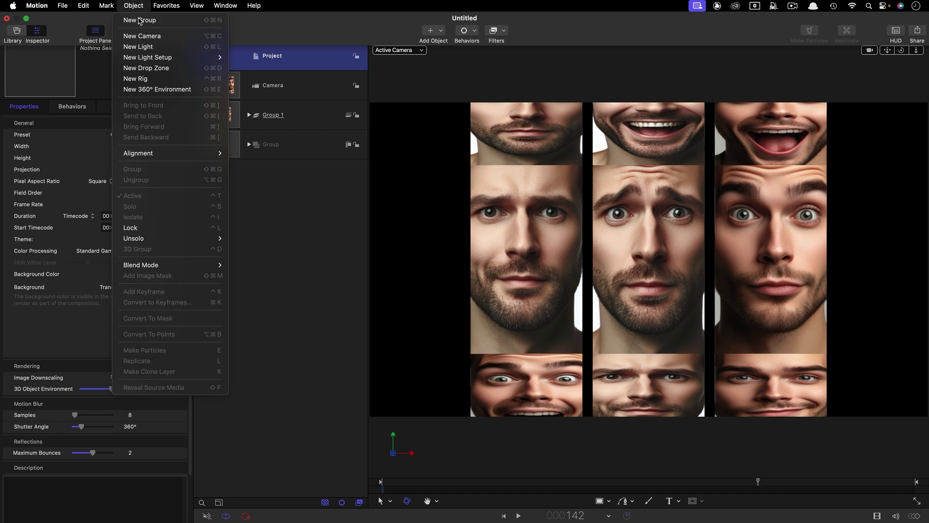
{"action": "left_click", "coordinate": [140, 21]}
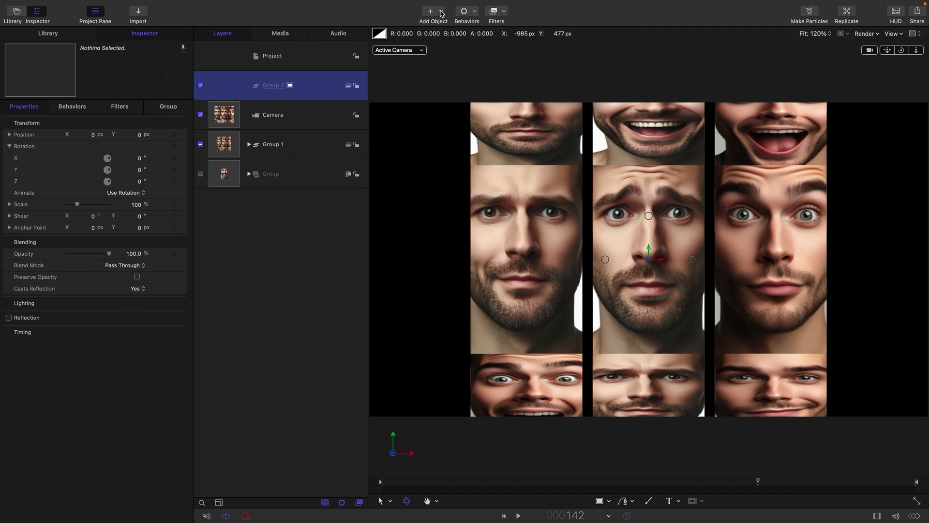
{"action": "left_click", "coordinate": [441, 13]}
{"action": "mouse_move", "coordinate": [458, 117]}
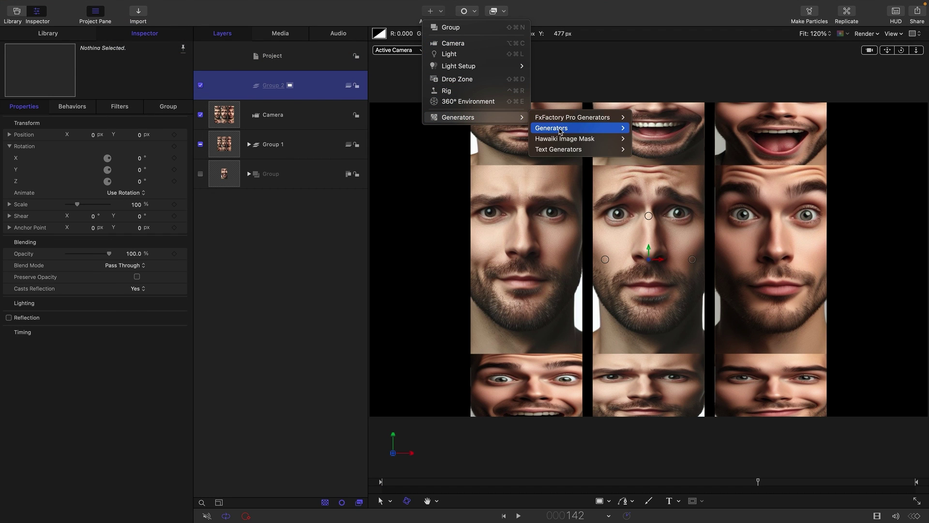
{"action": "left_click", "coordinate": [661, 171]}
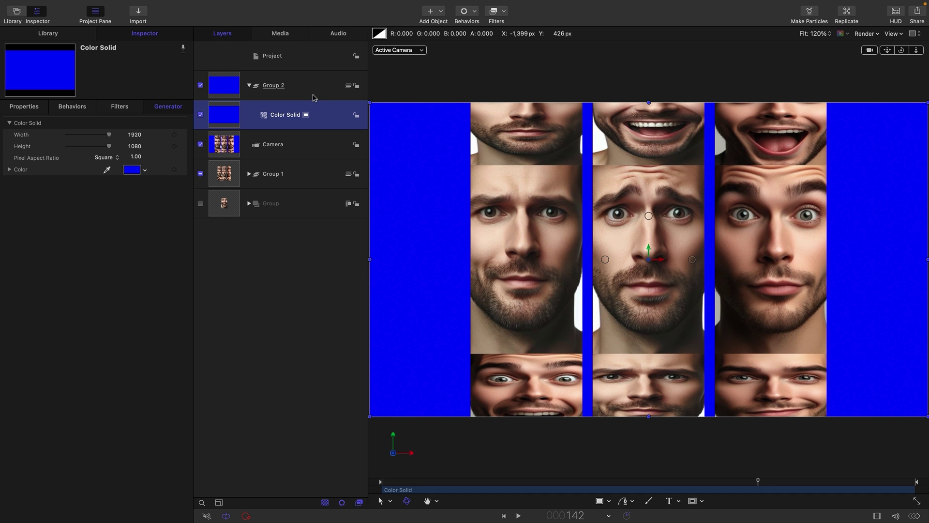
Step: Switch Group 2 from a 3D group to a flat 2D group
{"action": "left_click", "coordinate": [218, 90]}
{"action": "right_click", "coordinate": [221, 85]}
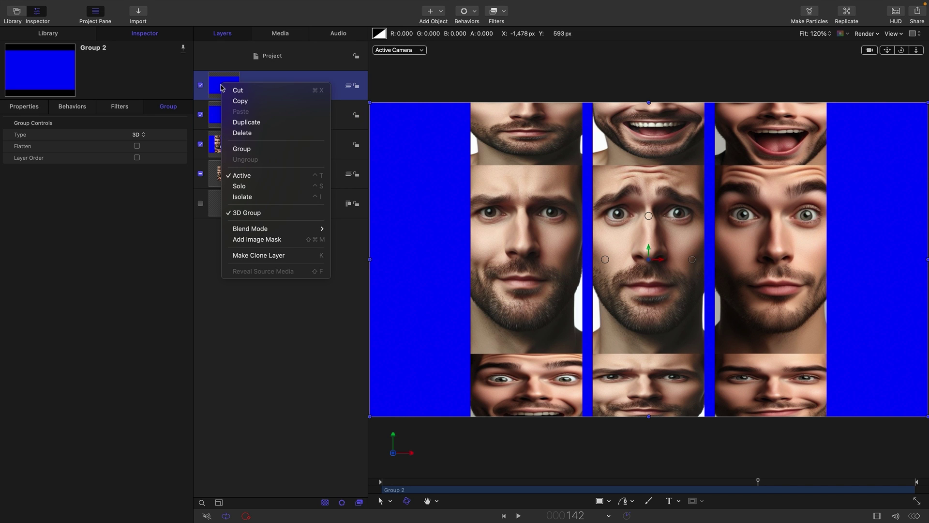
{"action": "left_click", "coordinate": [248, 212]}
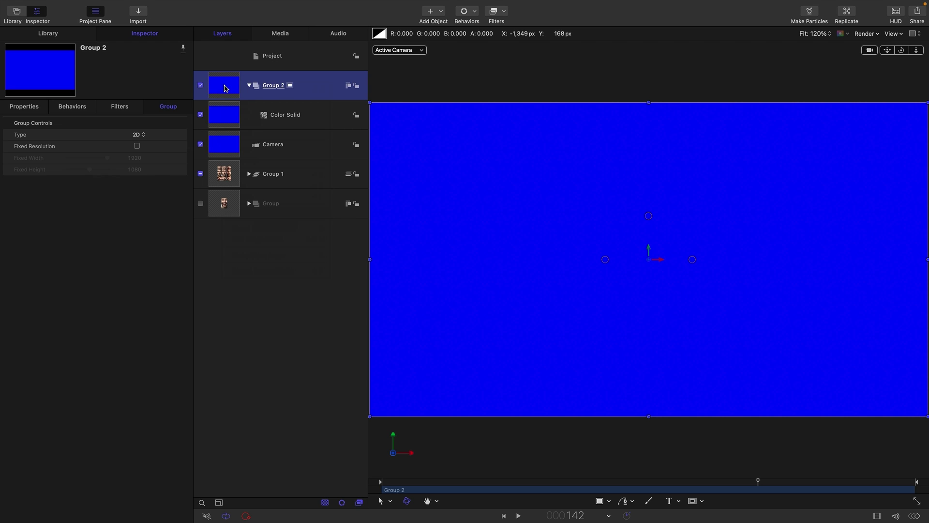
Step: Hide the Color Solid and draw a Rectangle Mask over the centre face
{"action": "left_click", "coordinate": [200, 115]}
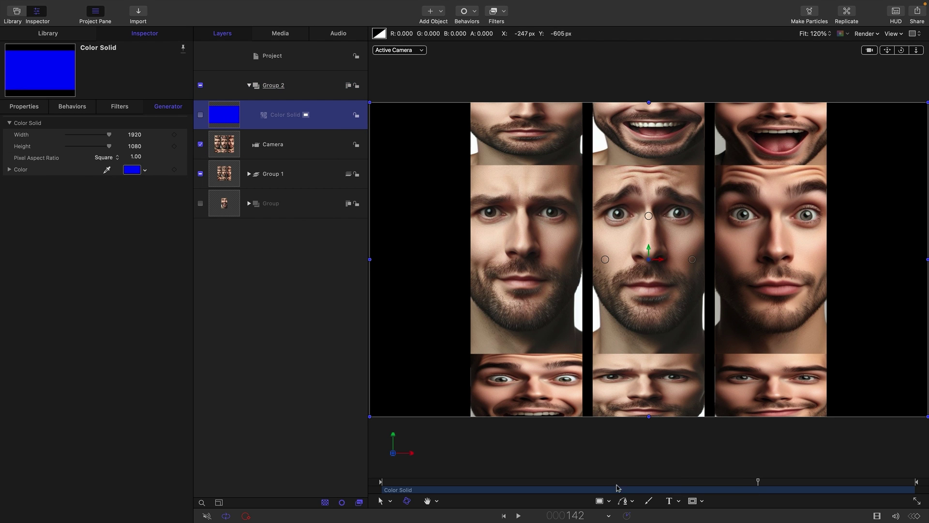
{"action": "left_click", "coordinate": [695, 503]}
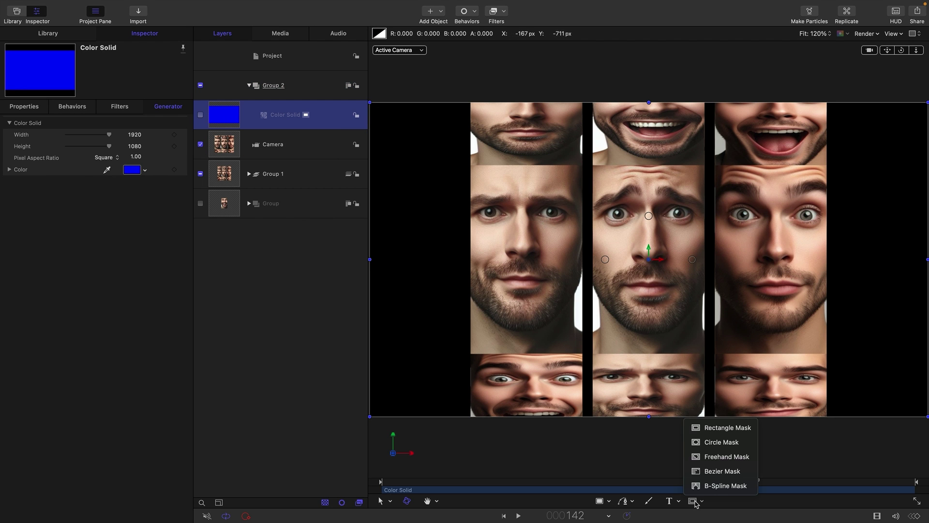
{"action": "left_click", "coordinate": [721, 429]}
{"action": "left_click_drag", "start_coordinate": [595, 167], "coordinate": [703, 350]}
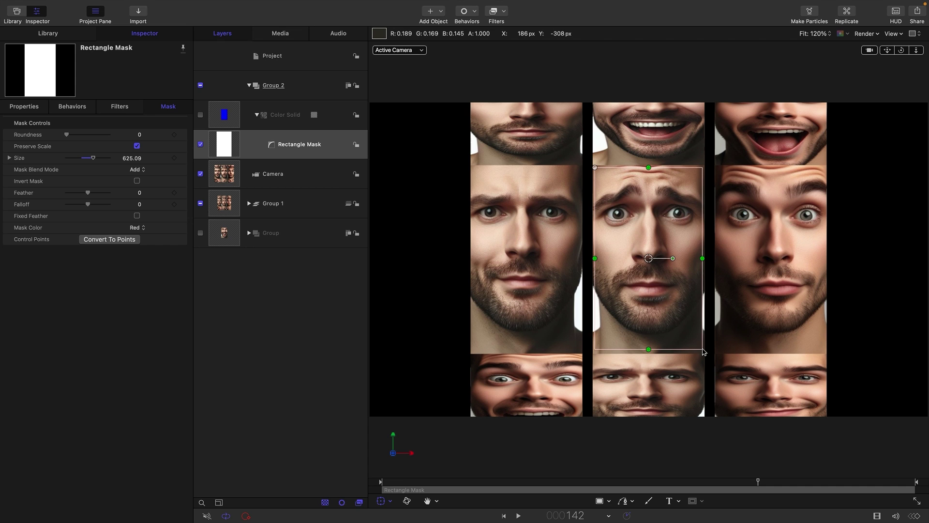
Step: Show the solid again and invert the mask so blue surrounds the centre face
{"action": "left_click", "coordinate": [200, 115]}
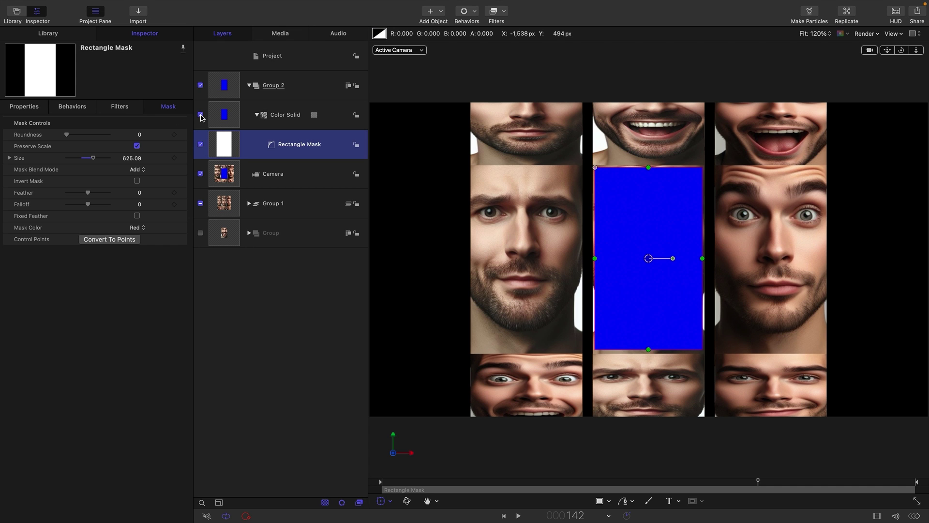
{"action": "left_click", "coordinate": [137, 181]}
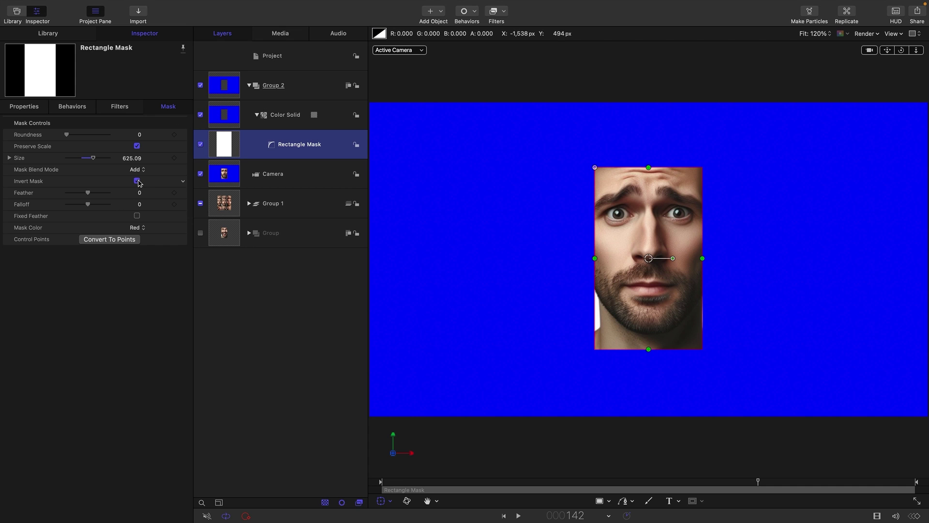
{"action": "left_click", "coordinate": [23, 105]}
{"action": "right_click", "coordinate": [90, 122]}
{"action": "right_click", "coordinate": [222, 142]}
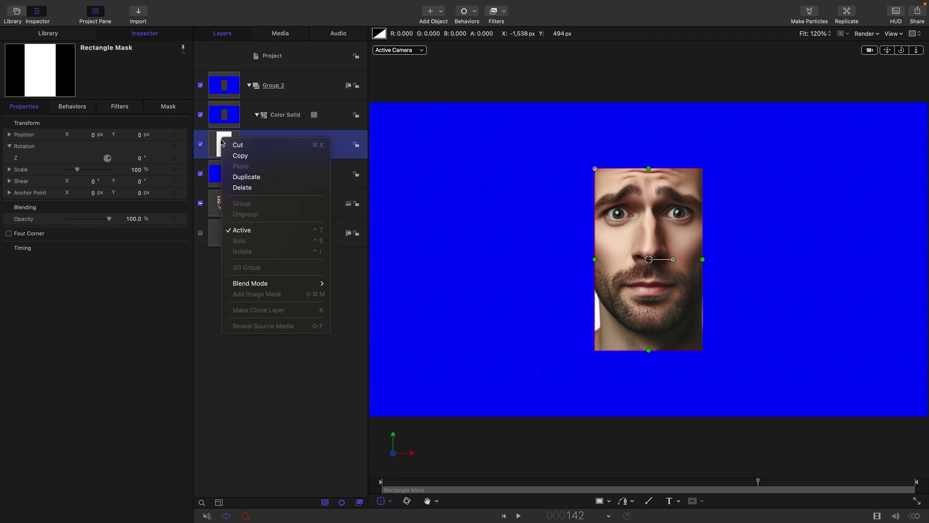
Step: Duplicate the mask, set its blend mode to Subtract and move it to Position X -420
{"action": "left_click", "coordinate": [243, 177]}
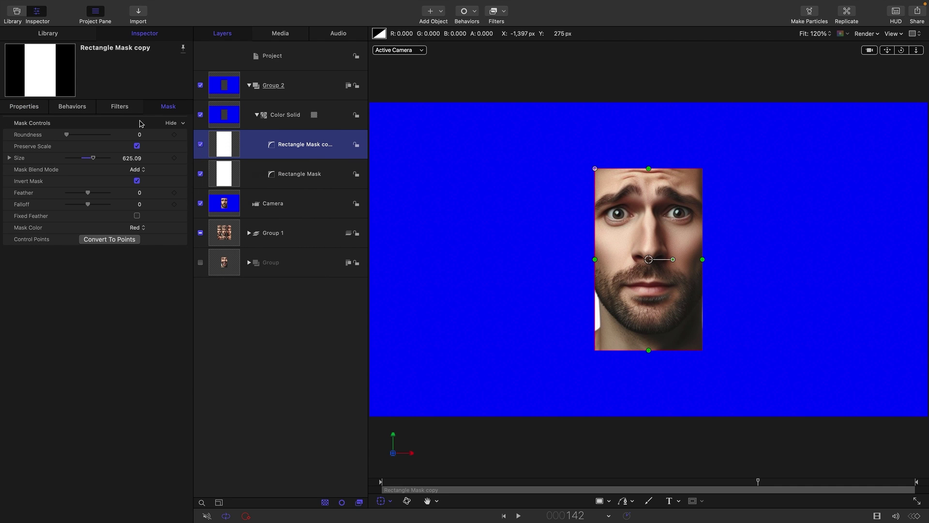
{"action": "left_click", "coordinate": [138, 181]}
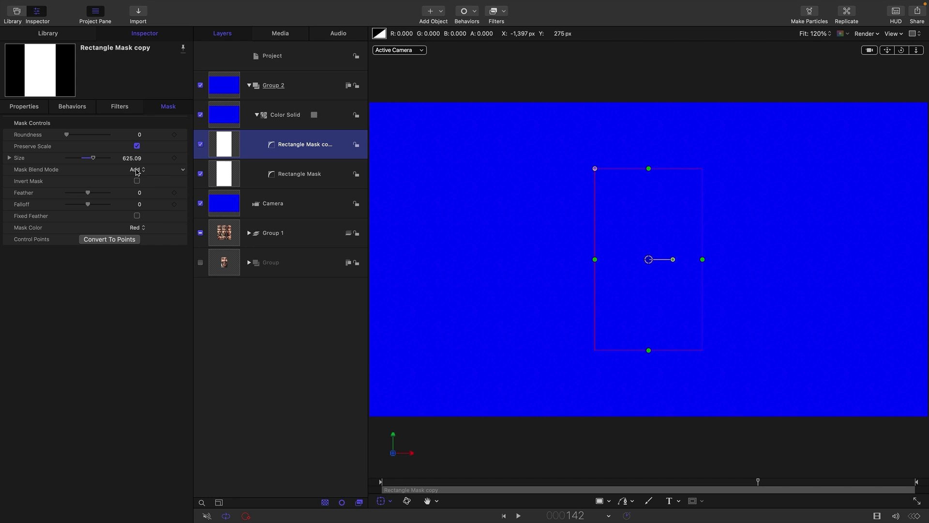
{"action": "left_click", "coordinate": [141, 182]}
{"action": "left_click", "coordinate": [24, 106]}
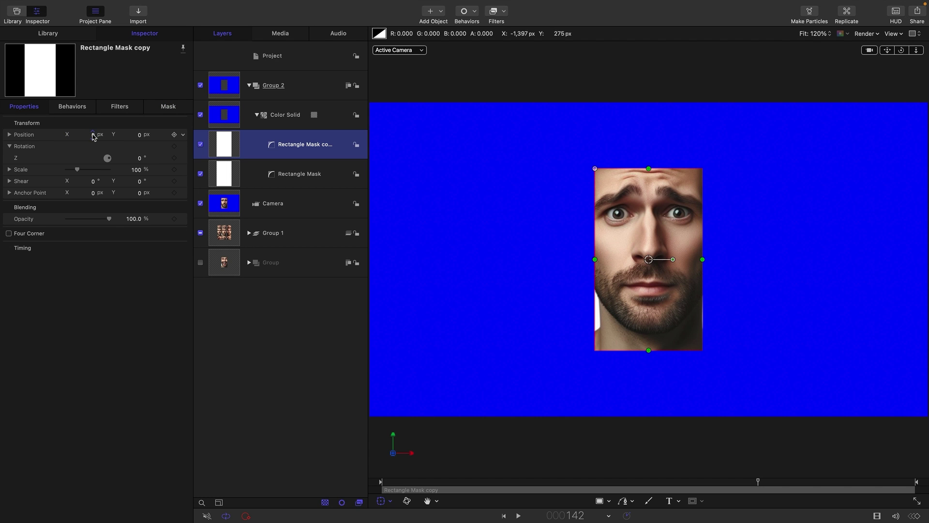
{"action": "left_click_drag", "start_coordinate": [93, 136], "coordinate": [29, 136]}
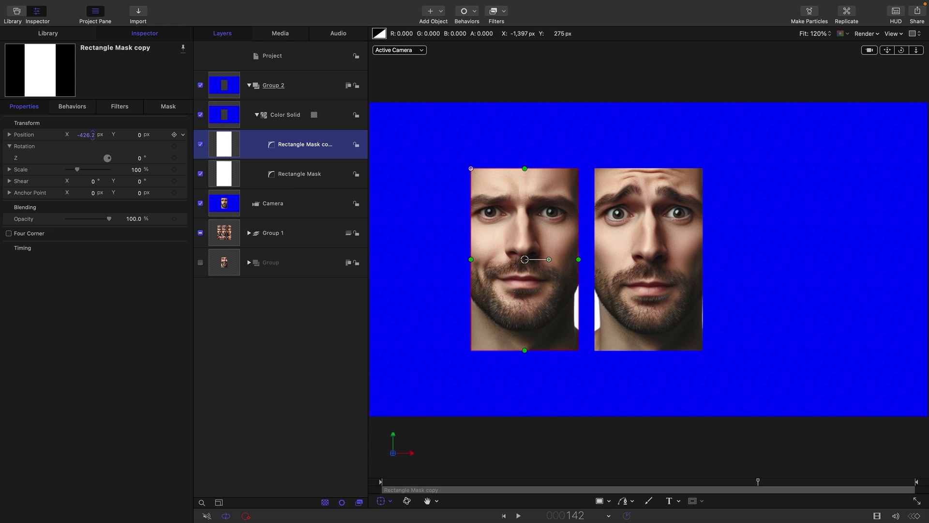
{"action": "left_click_drag", "start_coordinate": [93, 135], "coordinate": [96, 135]}
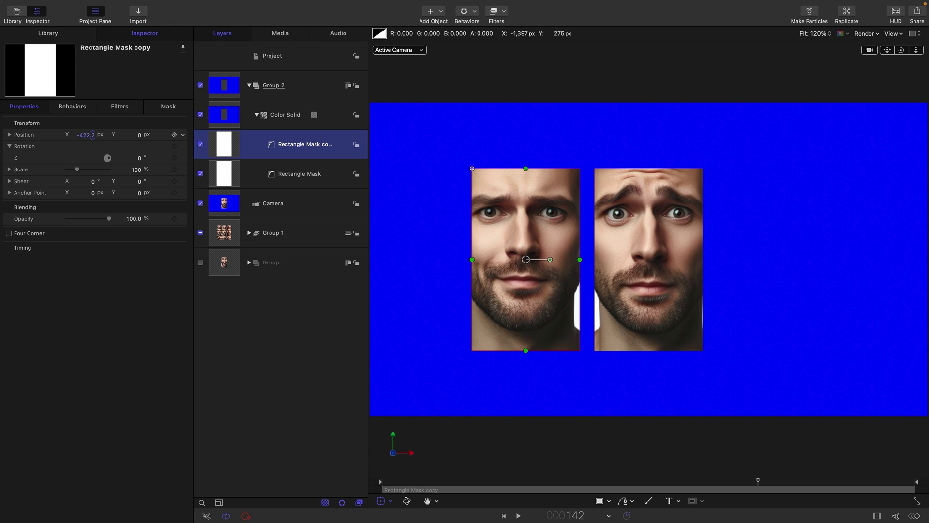
{"action": "left_click", "coordinate": [88, 136]}
{"action": "type", "text": "-42"}
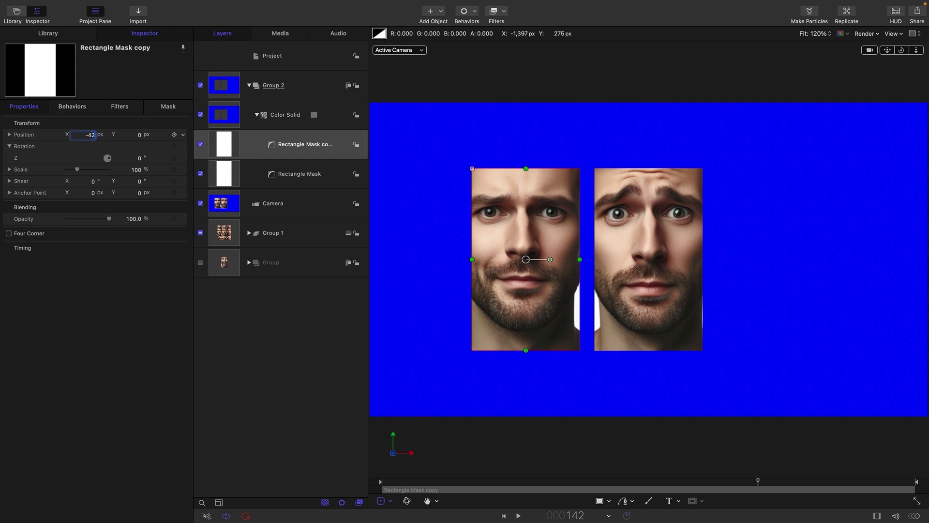
{"action": "type", "text": "0.0"}
{"action": "key", "text": "Return"}
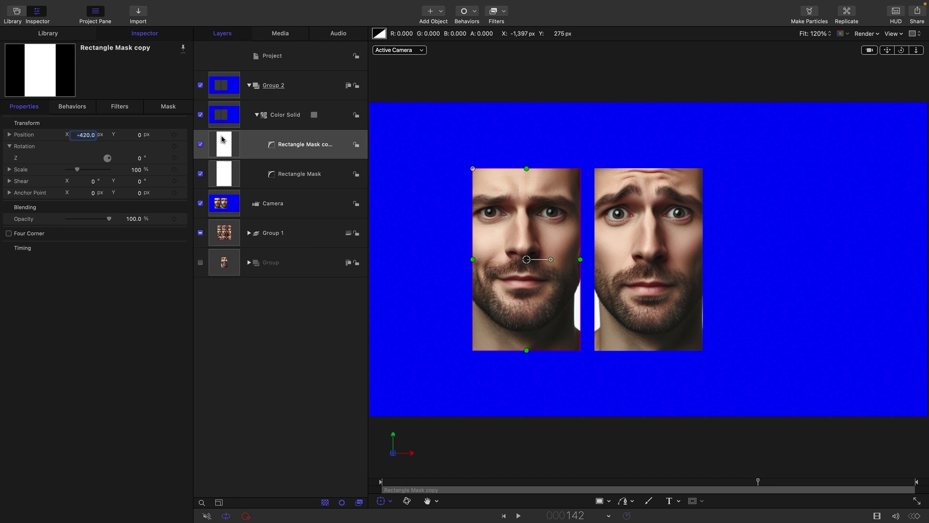
Step: Duplicate that mask again and place the copy at Position X 420 over the third face
{"action": "right_click", "coordinate": [223, 139]}
{"action": "left_click", "coordinate": [227, 177]}
{"action": "left_click", "coordinate": [32, 108]}
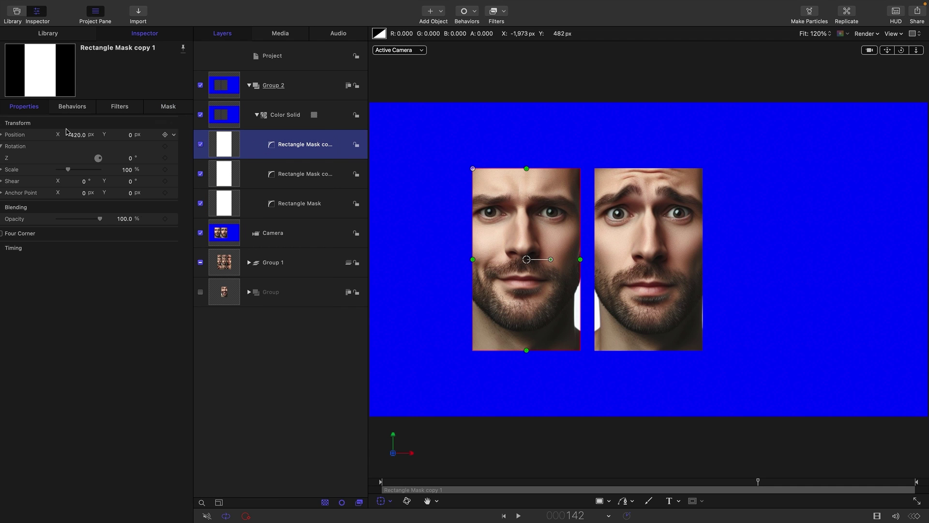
{"action": "left_click", "coordinate": [82, 135]}
{"action": "type", "text": "420"}
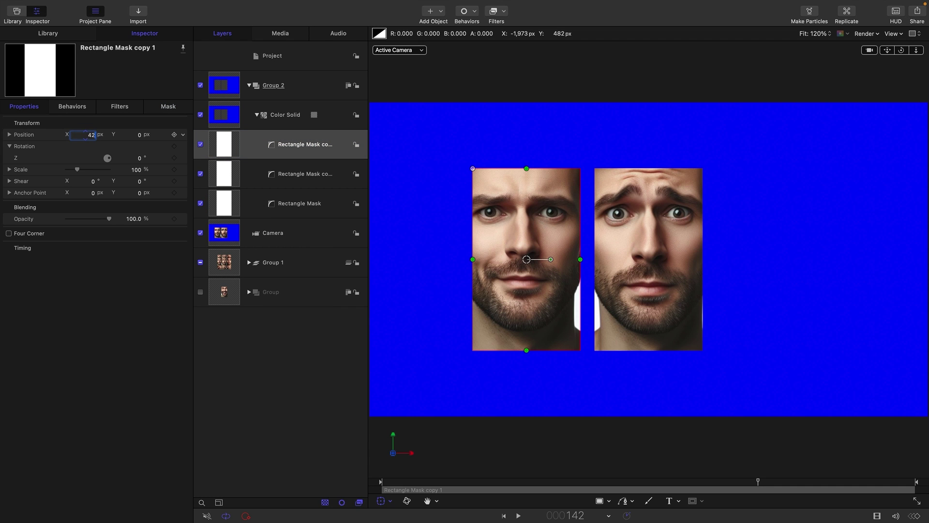
{"action": "type", "text": "0.0"}
{"action": "key", "text": "Return"}
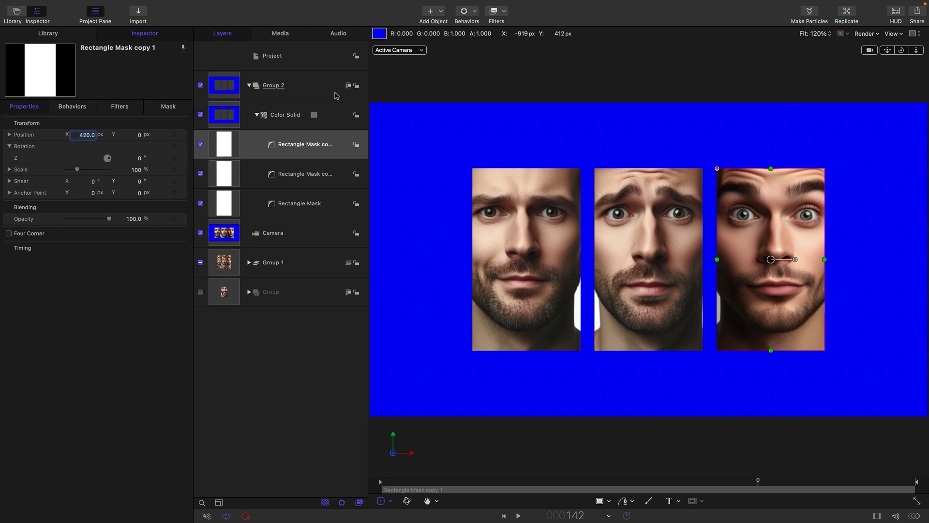
Step: Change the Color Solid's colour from blue to dark grey
{"action": "left_click", "coordinate": [228, 114]}
{"action": "left_click", "coordinate": [169, 106]}
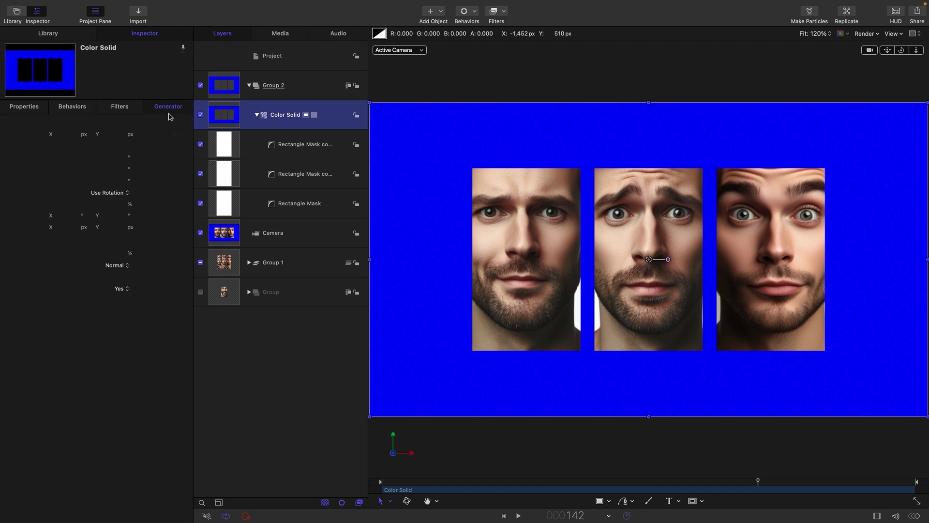
{"action": "left_click", "coordinate": [131, 169]}
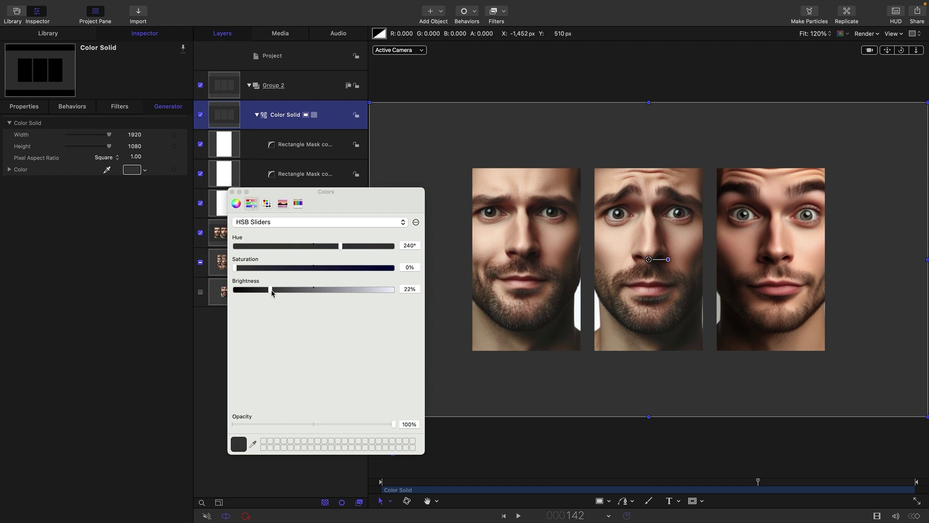
Step: Add a Hue/Saturation filter to Group 1 with Saturation -1 to make the faces greyscale
{"action": "left_click", "coordinate": [232, 192]}
{"action": "left_click", "coordinate": [225, 266]}
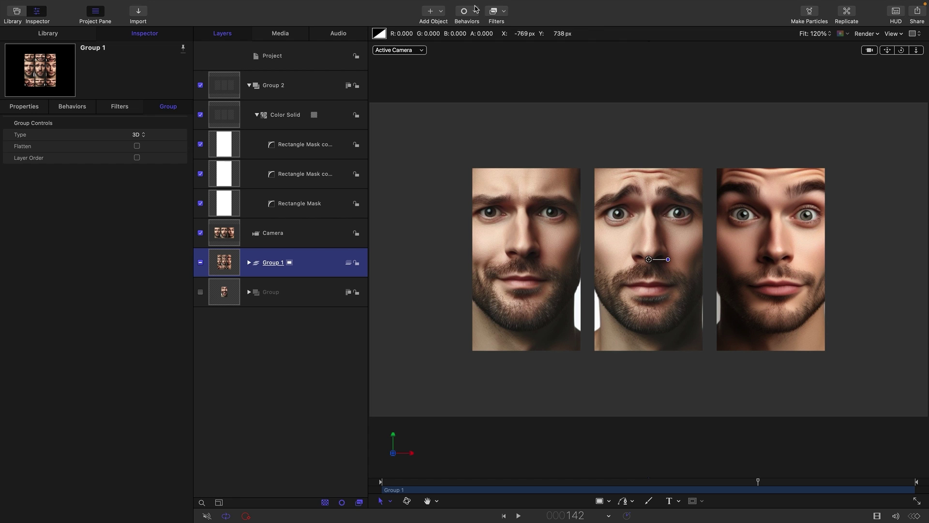
{"action": "left_click", "coordinate": [504, 12]}
{"action": "mouse_move", "coordinate": [509, 59]}
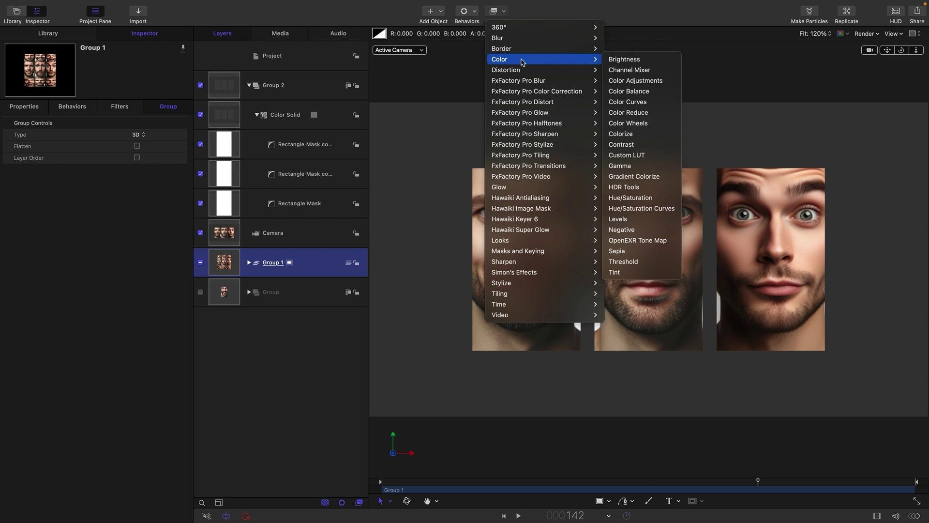
{"action": "left_click", "coordinate": [645, 200]}
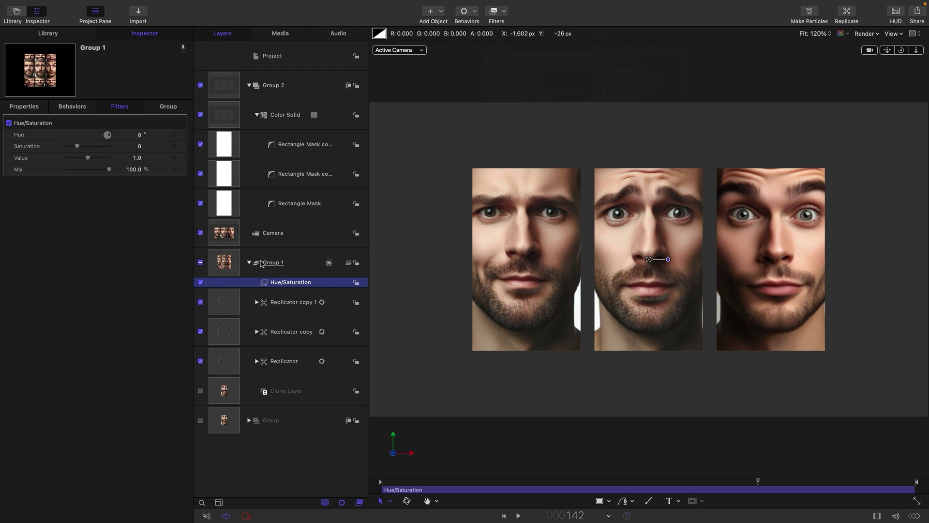
{"action": "left_click_drag", "start_coordinate": [77, 146], "coordinate": [1, 145]}
{"action": "left_click", "coordinate": [508, 12]}
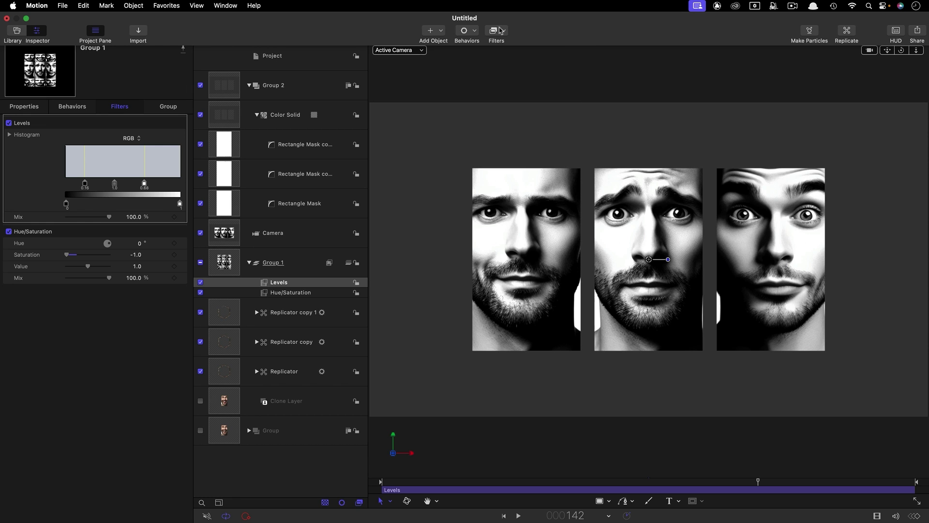
Step: Add a Hatched Screen filter to Group 1 with Mix set to 20%
{"action": "left_click", "coordinate": [505, 31]}
{"action": "mouse_move", "coordinate": [540, 302]}
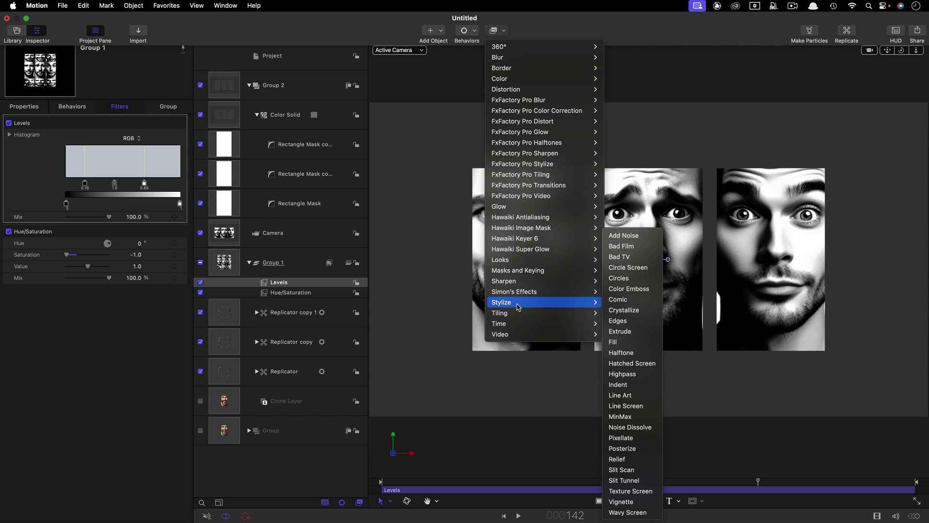
{"action": "left_click", "coordinate": [690, 366]}
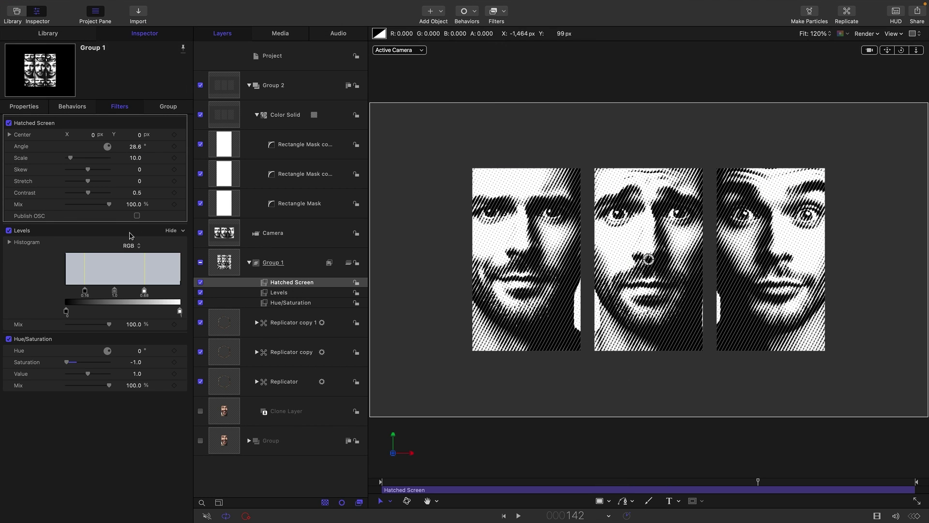
{"action": "left_click", "coordinate": [134, 205]}
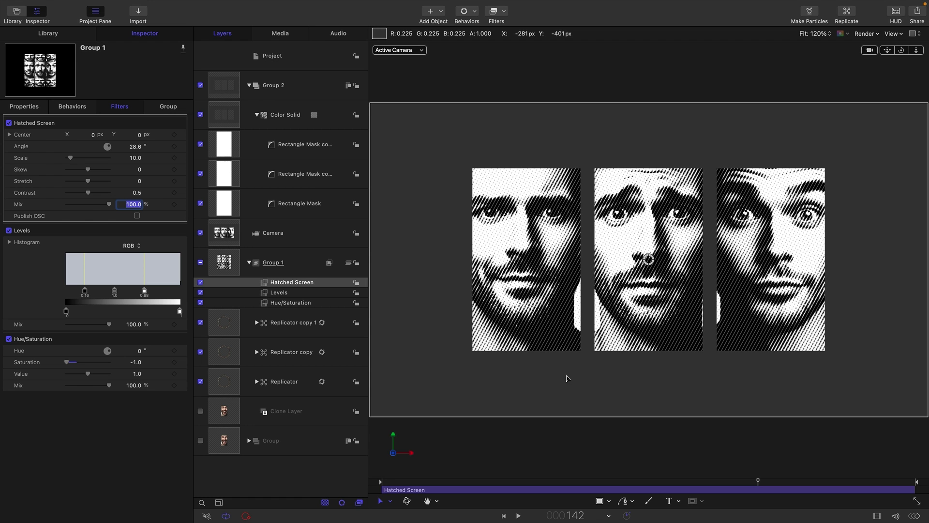
{"action": "type", "text": "20"}
{"action": "key", "text": "Return"}
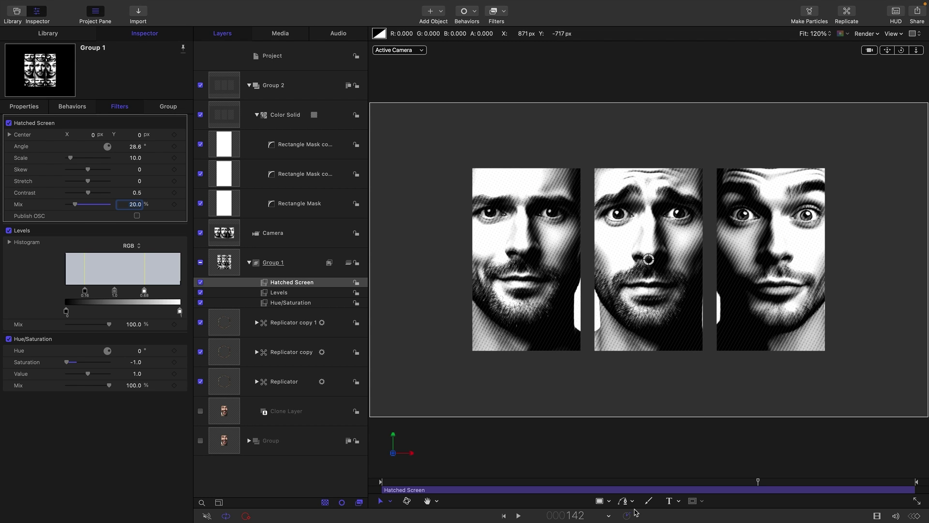
Step: Play the animation to preview the hatched spinning reels
{"action": "left_click", "coordinate": [518, 517]}
{"action": "left_click", "coordinate": [393, 486]}
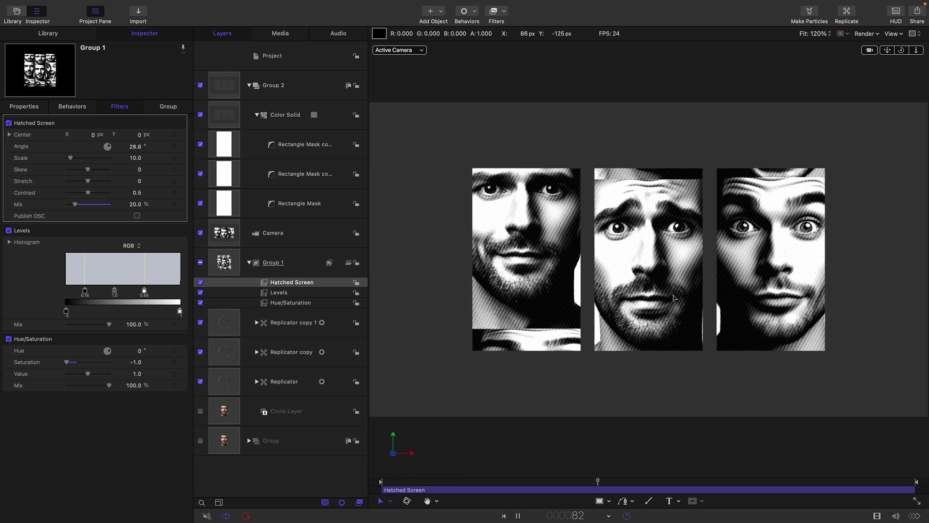
Step: Stop playback and draw a rectangle over the middle face inside the original face Group
{"action": "key", "text": "space"}
{"action": "left_click", "coordinate": [659, 450]}
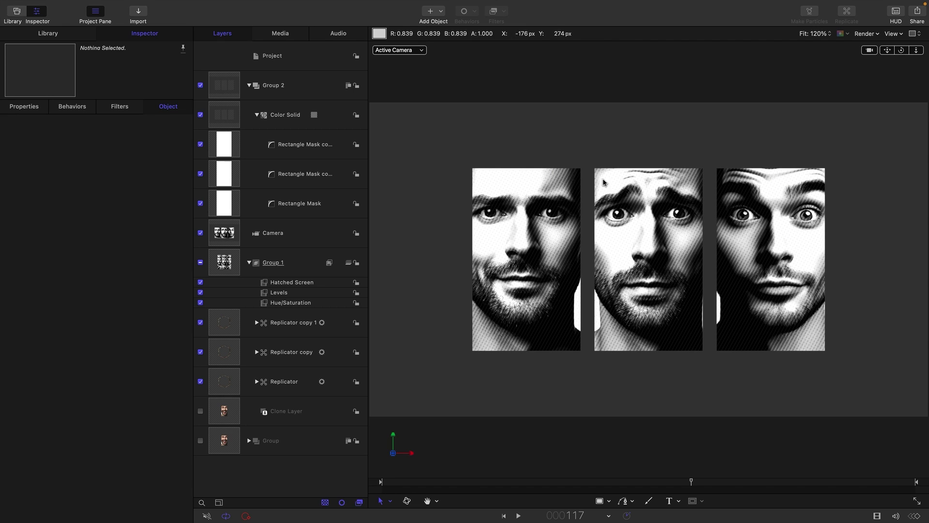
{"action": "left_click", "coordinate": [228, 444]}
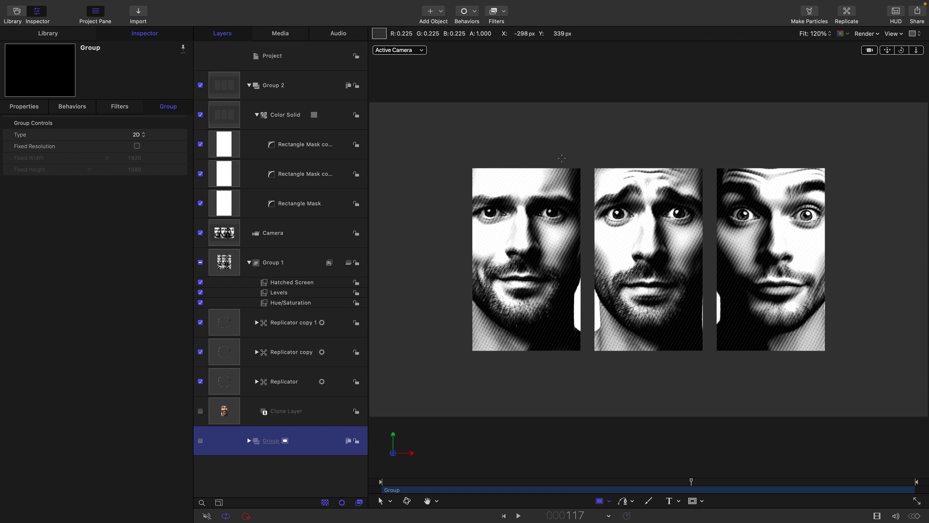
{"action": "left_click_drag", "start_coordinate": [595, 168], "coordinate": [702, 349]}
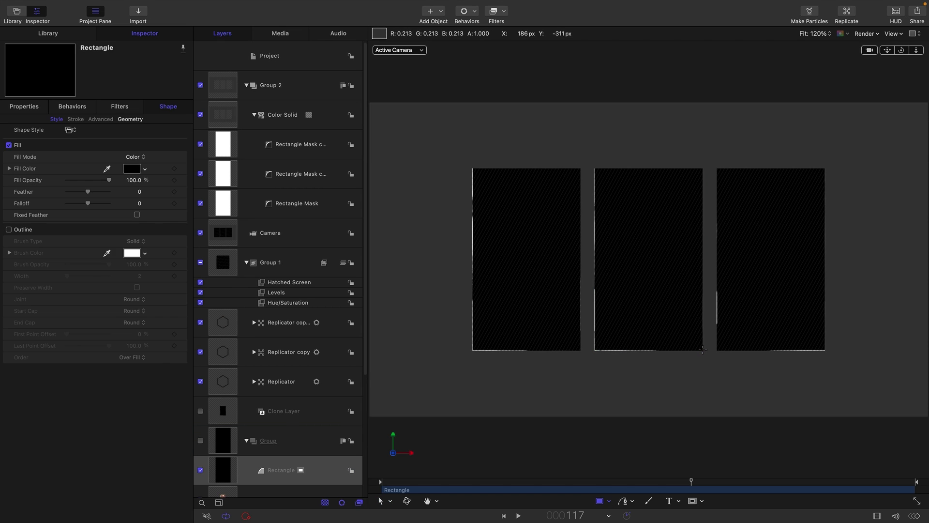
Step: Remove the rectangle's fill, give it an outline and show its Shape Style settings
{"action": "left_click", "coordinate": [10, 145]}
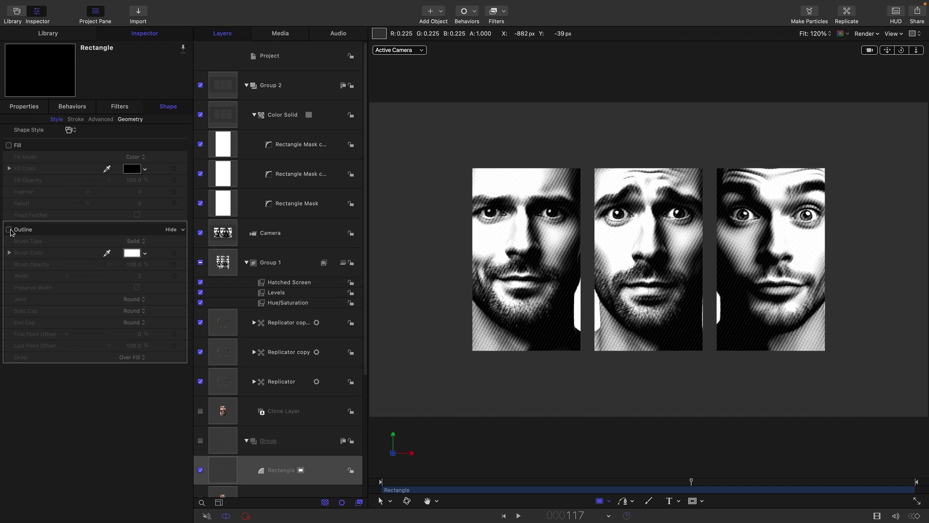
{"action": "left_click", "coordinate": [10, 230]}
{"action": "left_click", "coordinate": [29, 107]}
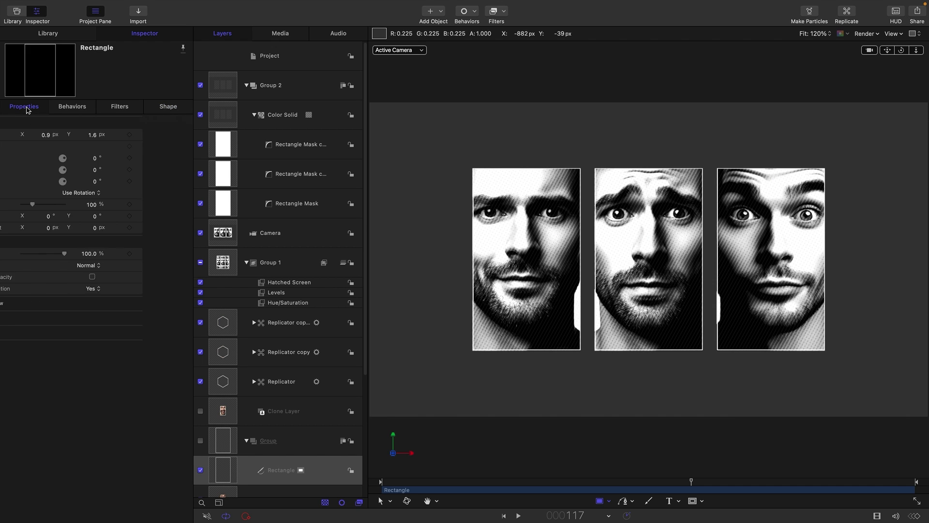
{"action": "right_click", "coordinate": [95, 124]}
{"action": "left_click", "coordinate": [124, 125]}
{"action": "left_click", "coordinate": [167, 106]}
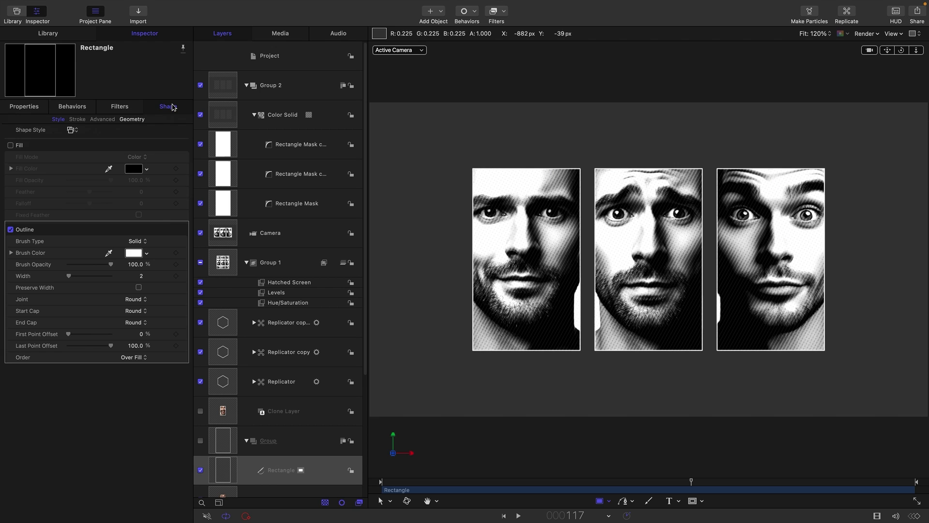
Step: Move to a mid-spin frame and raise the rectangle's height in Shape Geometry
{"action": "left_click", "coordinate": [430, 482]}
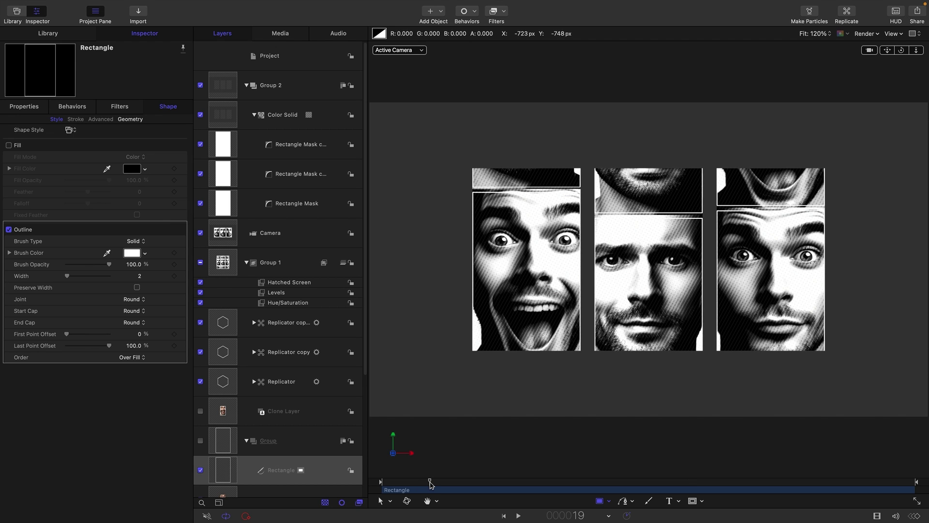
{"action": "left_click", "coordinate": [131, 120]}
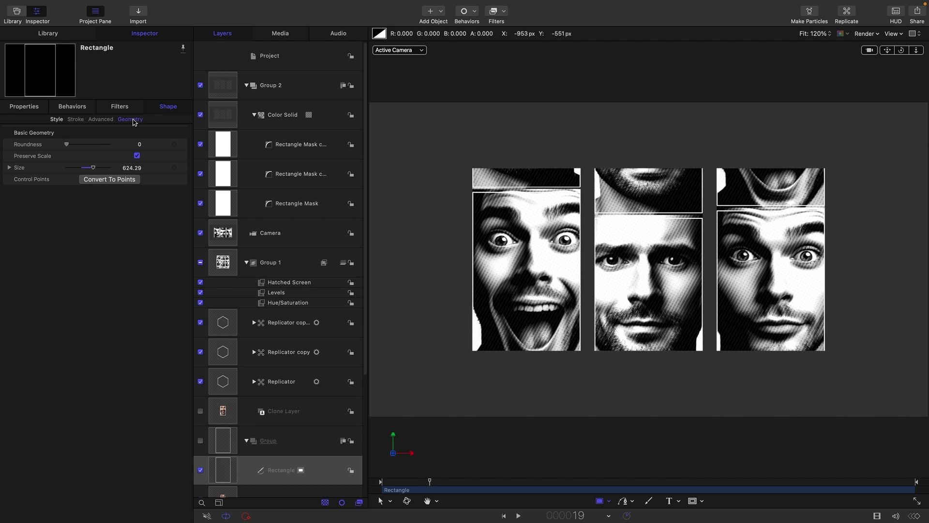
{"action": "left_click", "coordinate": [10, 167]}
{"action": "left_click_drag", "start_coordinate": [134, 192], "coordinate": [148, 192]}
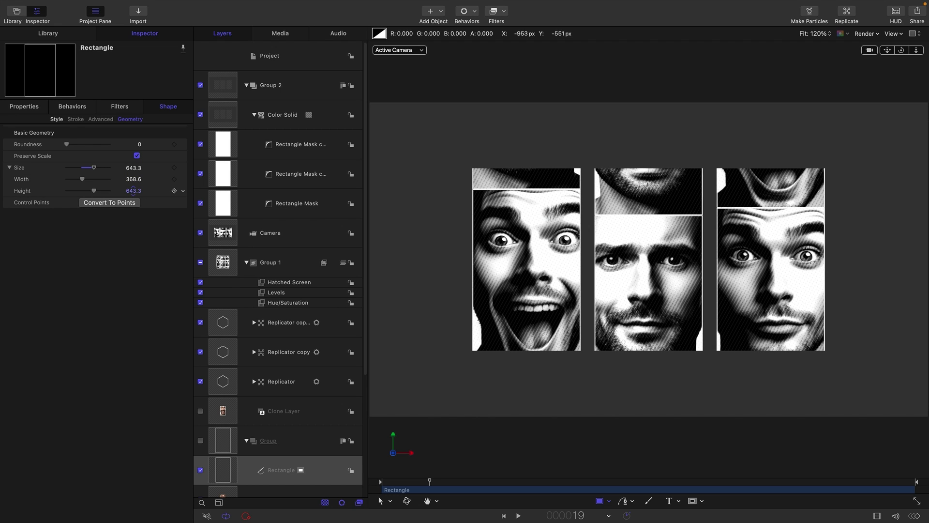
Step: Set the rectangle's outline colour to black and its width to 14 px
{"action": "left_click", "coordinate": [57, 119]}
{"action": "left_click", "coordinate": [132, 253]}
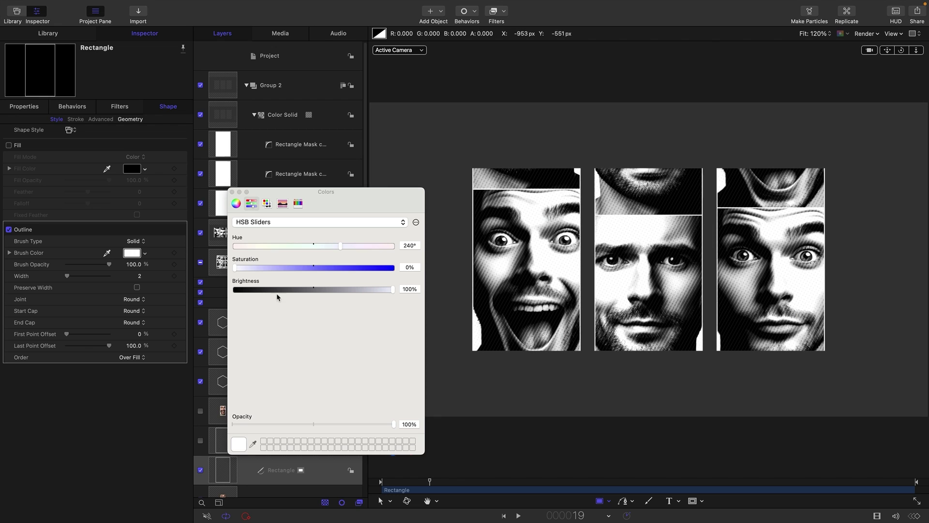
{"action": "left_click_drag", "start_coordinate": [277, 290], "coordinate": [231, 290]}
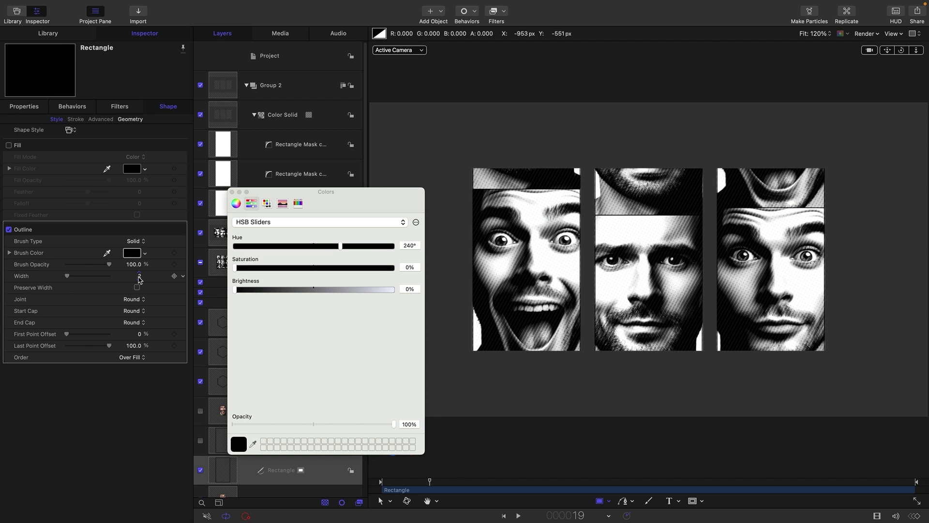
{"action": "left_click_drag", "start_coordinate": [139, 276], "coordinate": [147, 276]}
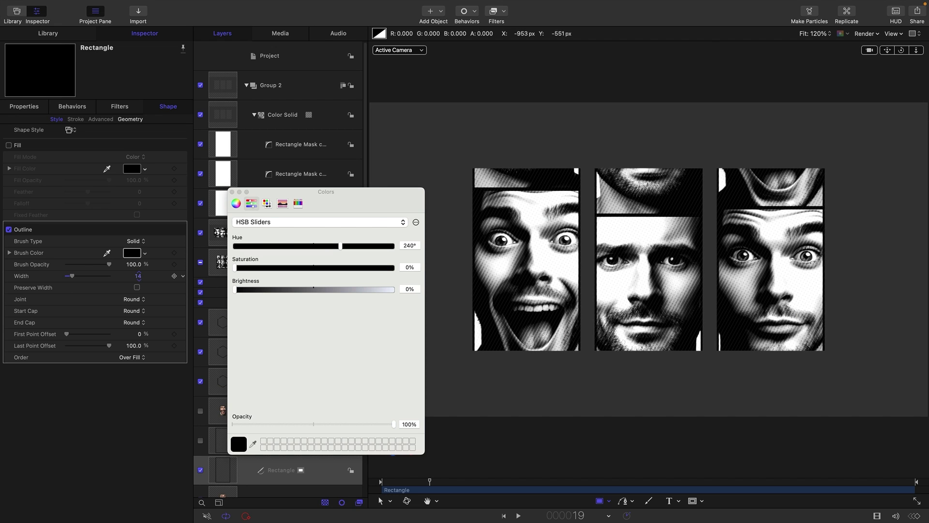
Step: Widen the rectangle to about 396 by 646 px and close the Colors panel
{"action": "left_click", "coordinate": [130, 119]}
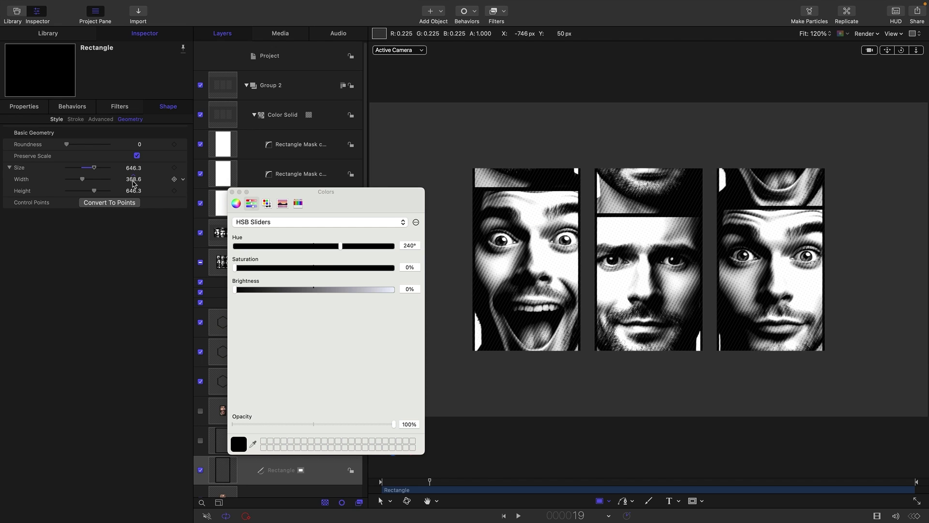
{"action": "left_click_drag", "start_coordinate": [133, 179], "coordinate": [145, 179]}
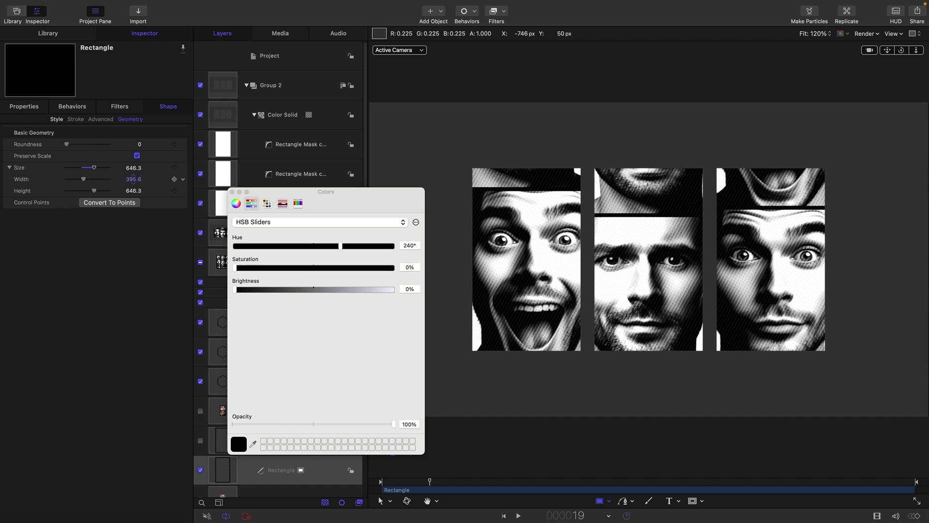
{"action": "left_click", "coordinate": [231, 192]}
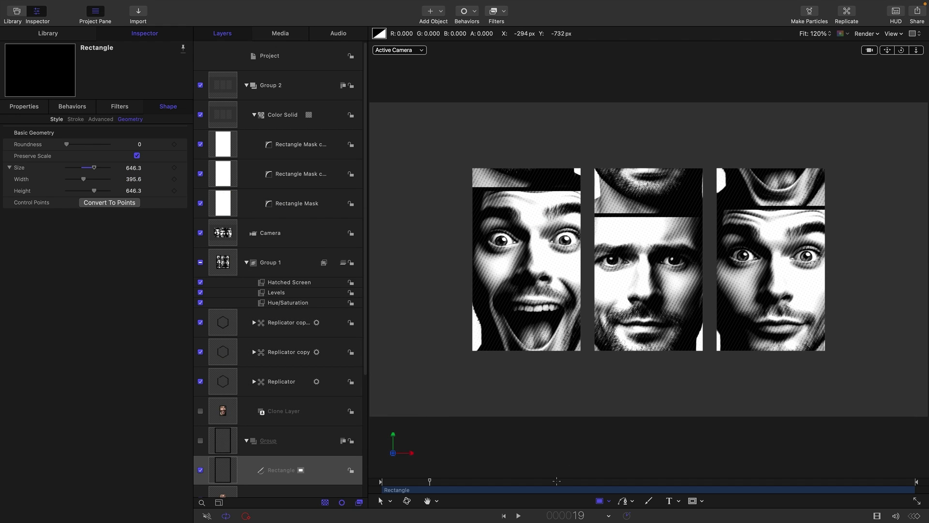
Step: Preview the spinning reels and view the project's published Face A–F parameters
{"action": "left_click", "coordinate": [519, 516]}
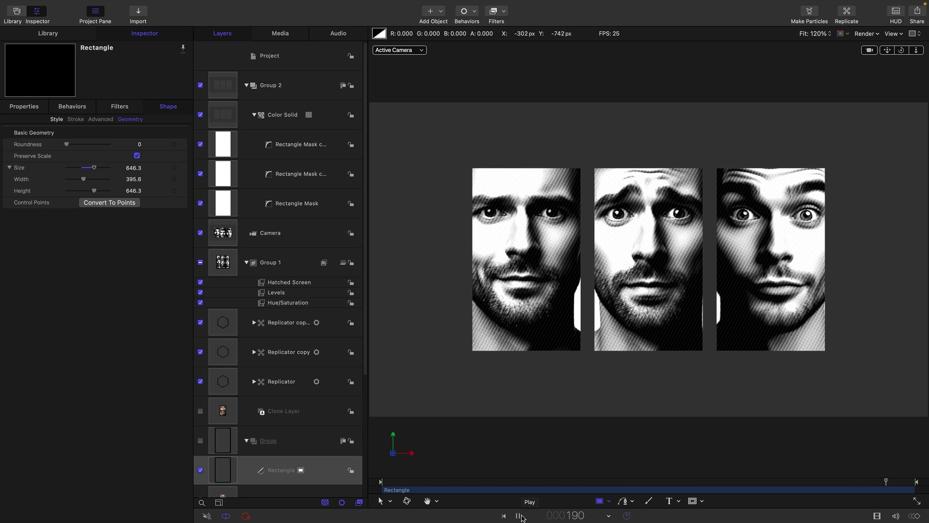
{"action": "left_click", "coordinate": [521, 517]}
{"action": "left_click", "coordinate": [270, 55]}
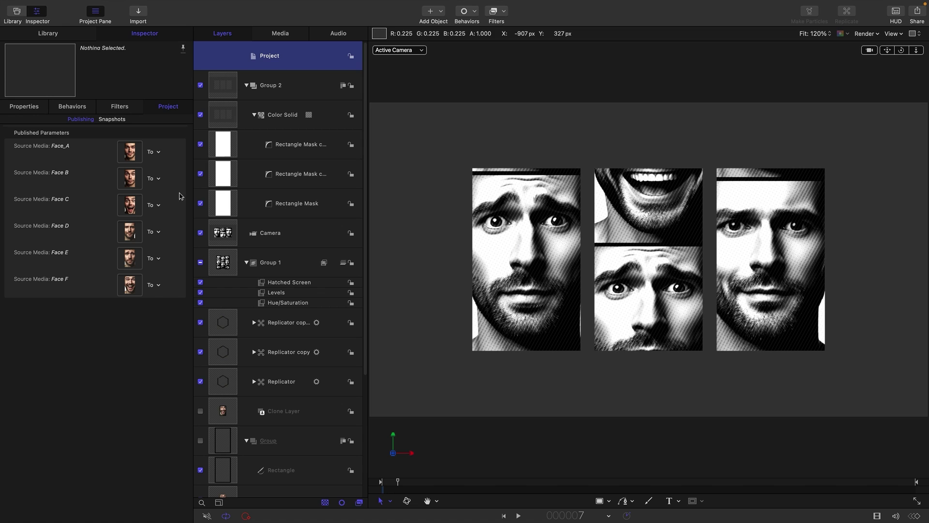
Step: Expand Replicator copy 1 to reveal its Overshoot behaviour and clone layer
{"action": "mouse_move", "coordinate": [98, 151]}
{"action": "left_click", "coordinate": [254, 322]}
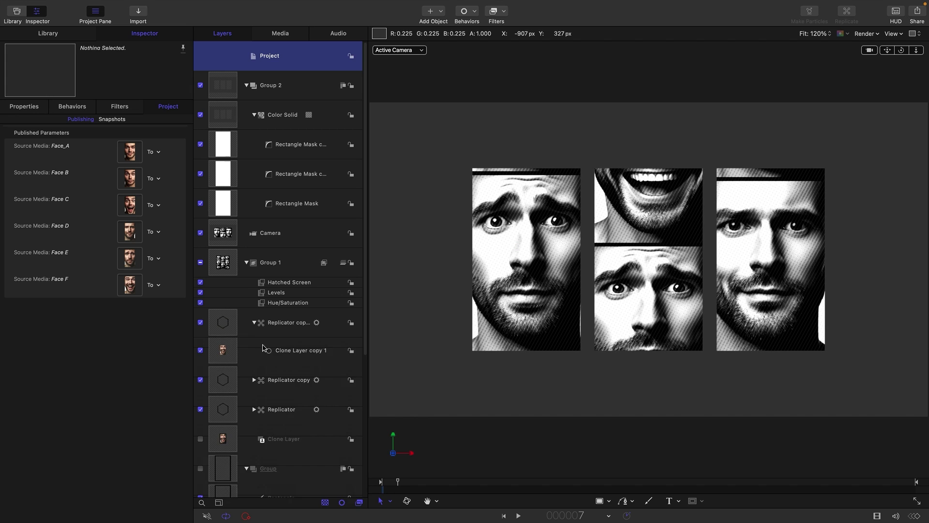
{"action": "left_click", "coordinate": [284, 344]}
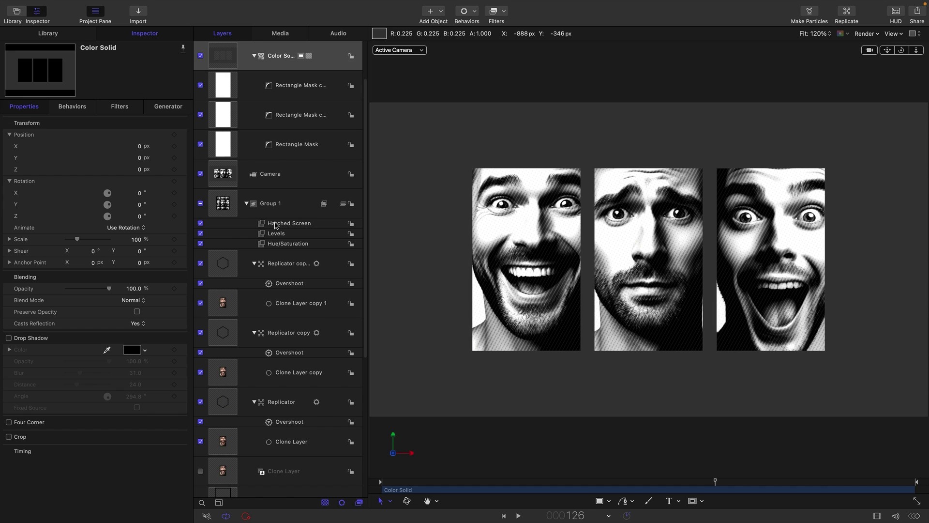
Step: Drag the Hatched Screen filter from Group 1 into the Group holding the Rectangle outline
{"action": "left_click", "coordinate": [275, 225]}
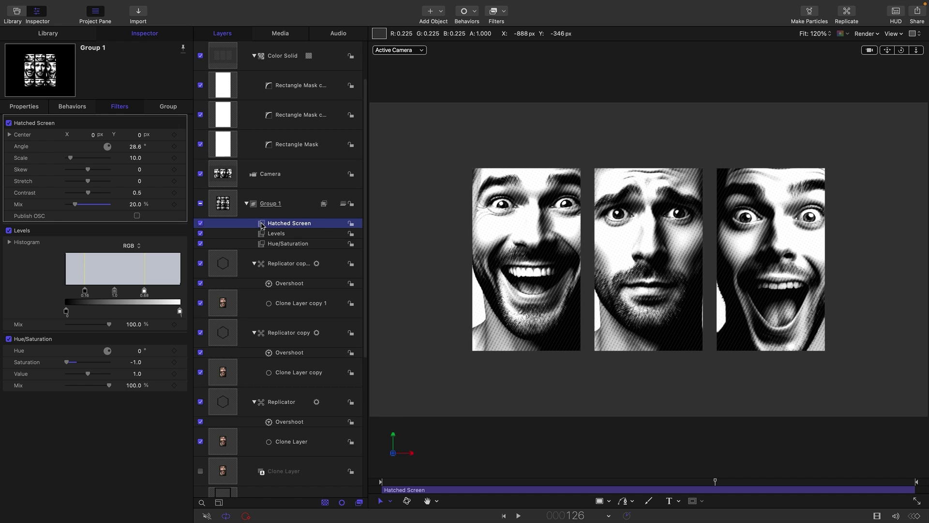
{"action": "scroll", "coordinate": [289, 342], "scroll_direction": "down", "scroll_amount": 1}
{"action": "scroll", "coordinate": [290, 341], "scroll_direction": "down", "scroll_amount": 4}
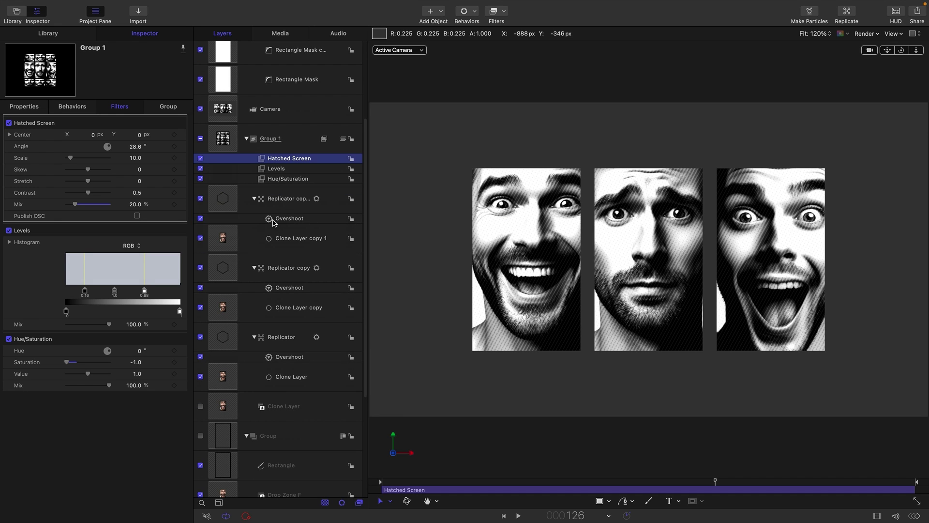
{"action": "left_click_drag", "start_coordinate": [257, 165], "coordinate": [219, 439]}
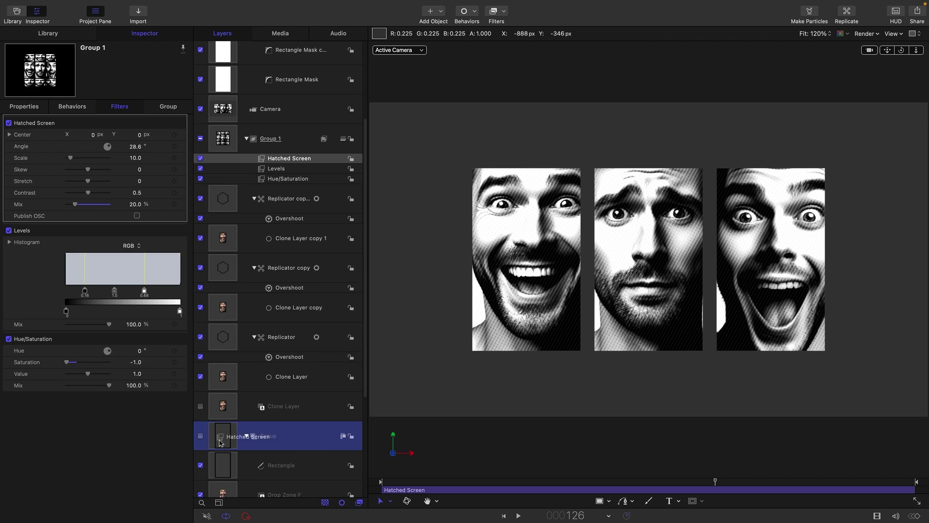
{"action": "left_click_drag", "start_coordinate": [219, 440], "coordinate": [219, 439]}
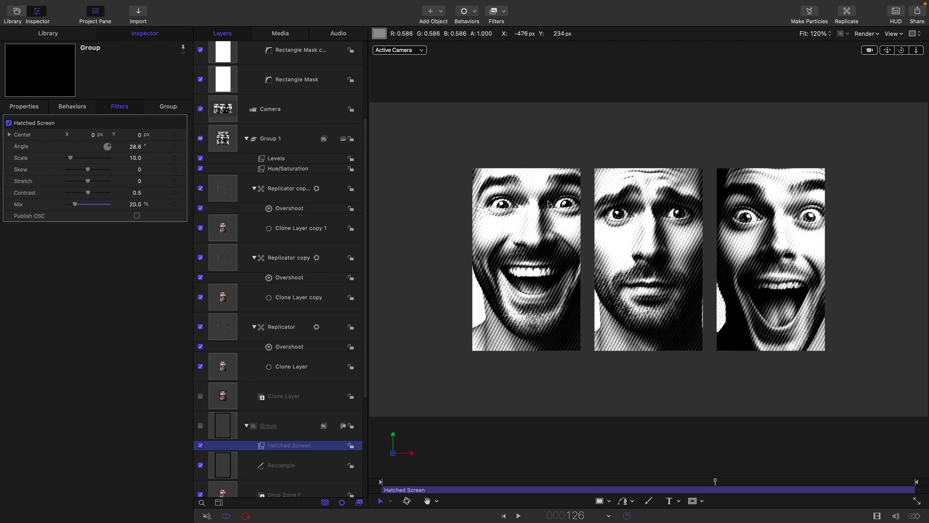
{"action": "mouse_move", "coordinate": [515, 481]}
{"action": "left_mouse_down"}
{"action": "mouse_move", "coordinate": [682, 481]}
{"action": "mouse_move", "coordinate": [696, 493]}
{"action": "left_mouse_up"}
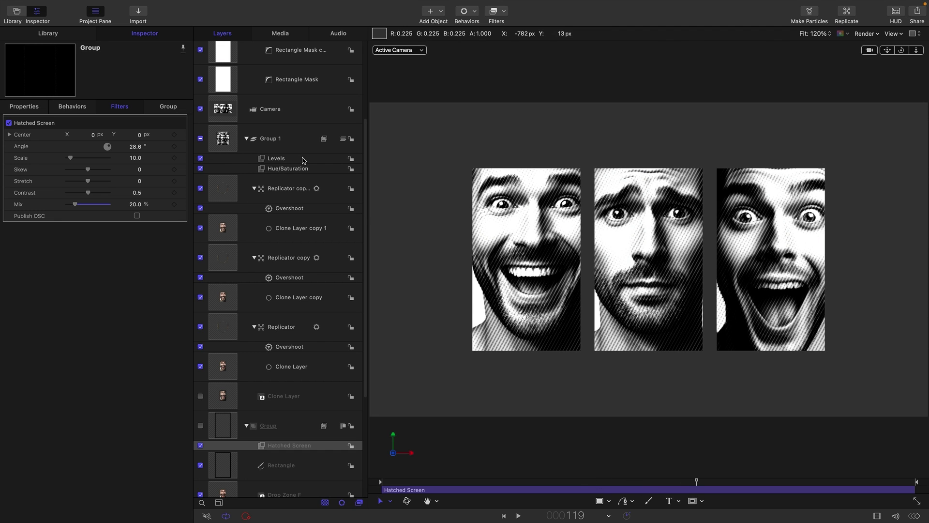
{"action": "scroll", "coordinate": [299, 161], "scroll_direction": "up", "scroll_amount": 1}
{"action": "scroll", "coordinate": [298, 162], "scroll_direction": "up", "scroll_amount": 3}
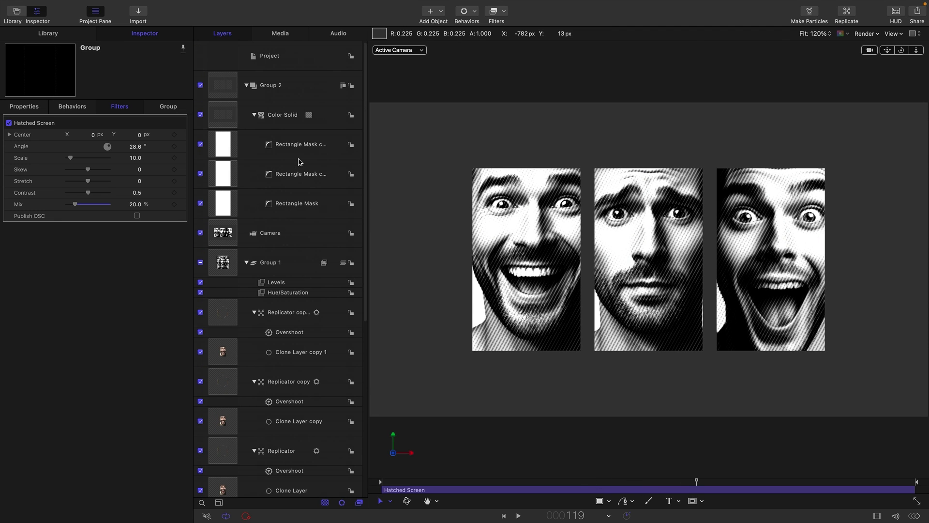
Step: Enable a drop shadow on the Color Solid frame with a 300° angle, toggling it to compare
{"action": "left_click", "coordinate": [225, 116]}
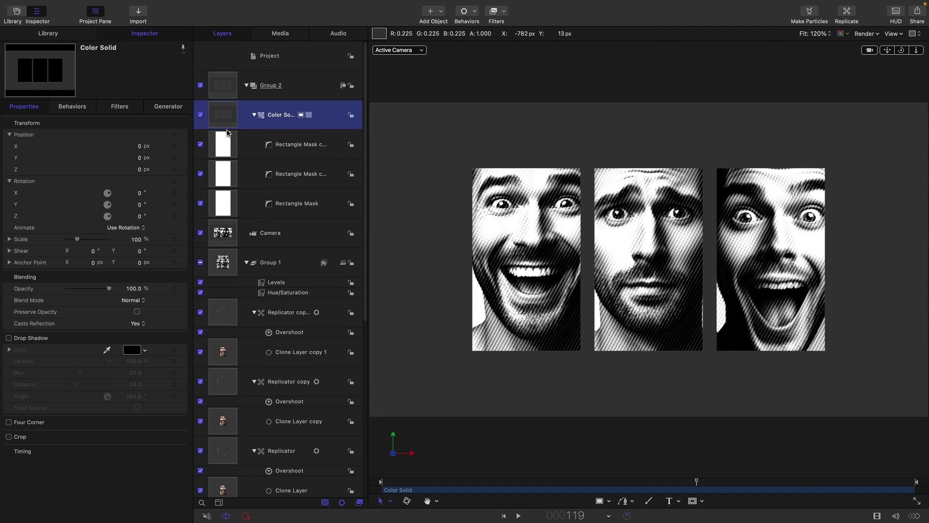
{"action": "left_click", "coordinate": [9, 338]}
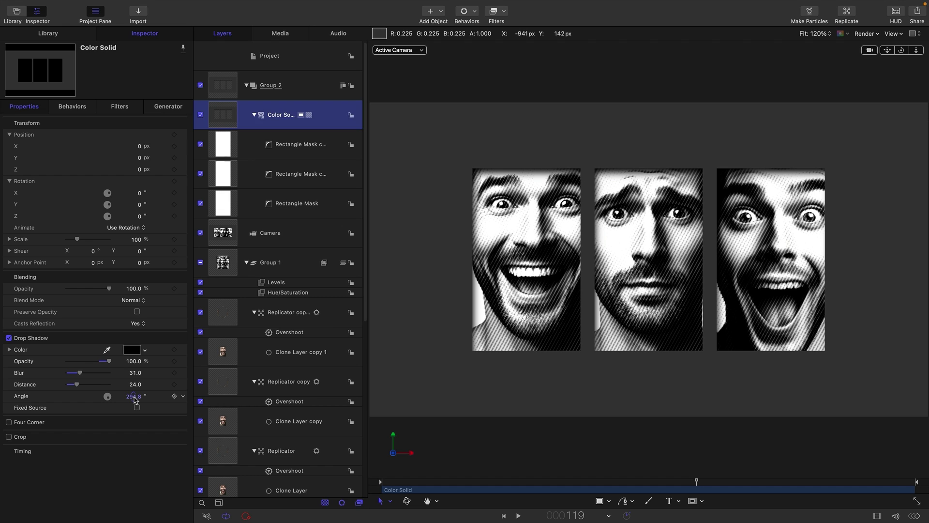
{"action": "left_click", "coordinate": [135, 397]}
{"action": "type", "text": "300"}
{"action": "key", "text": "Return"}
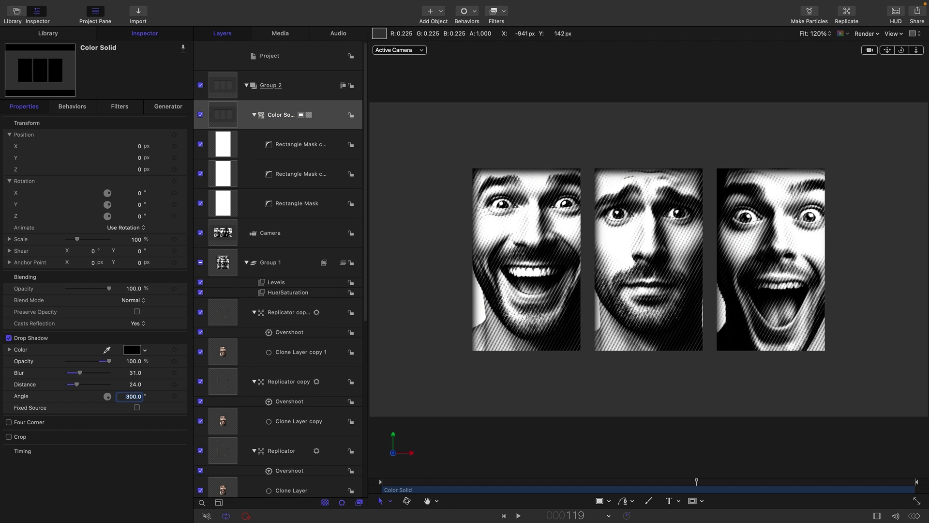
{"action": "left_click", "coordinate": [10, 338]}
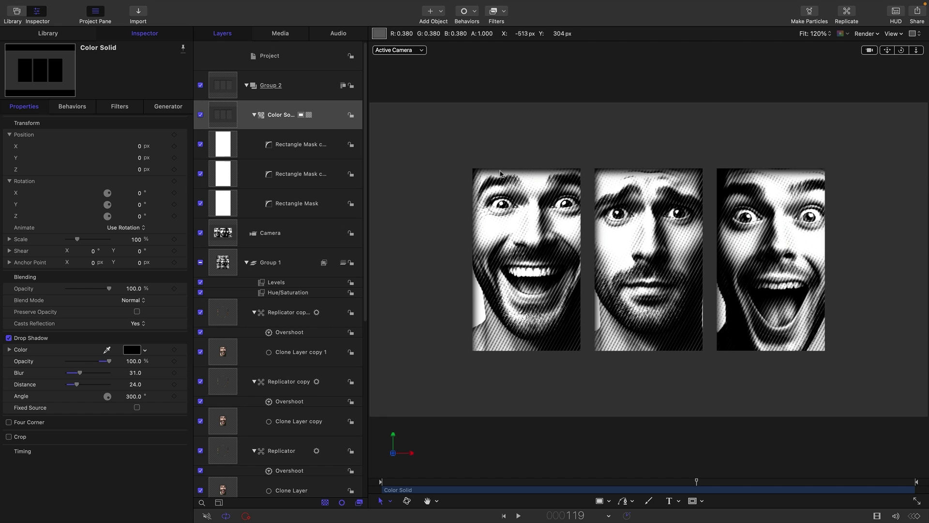